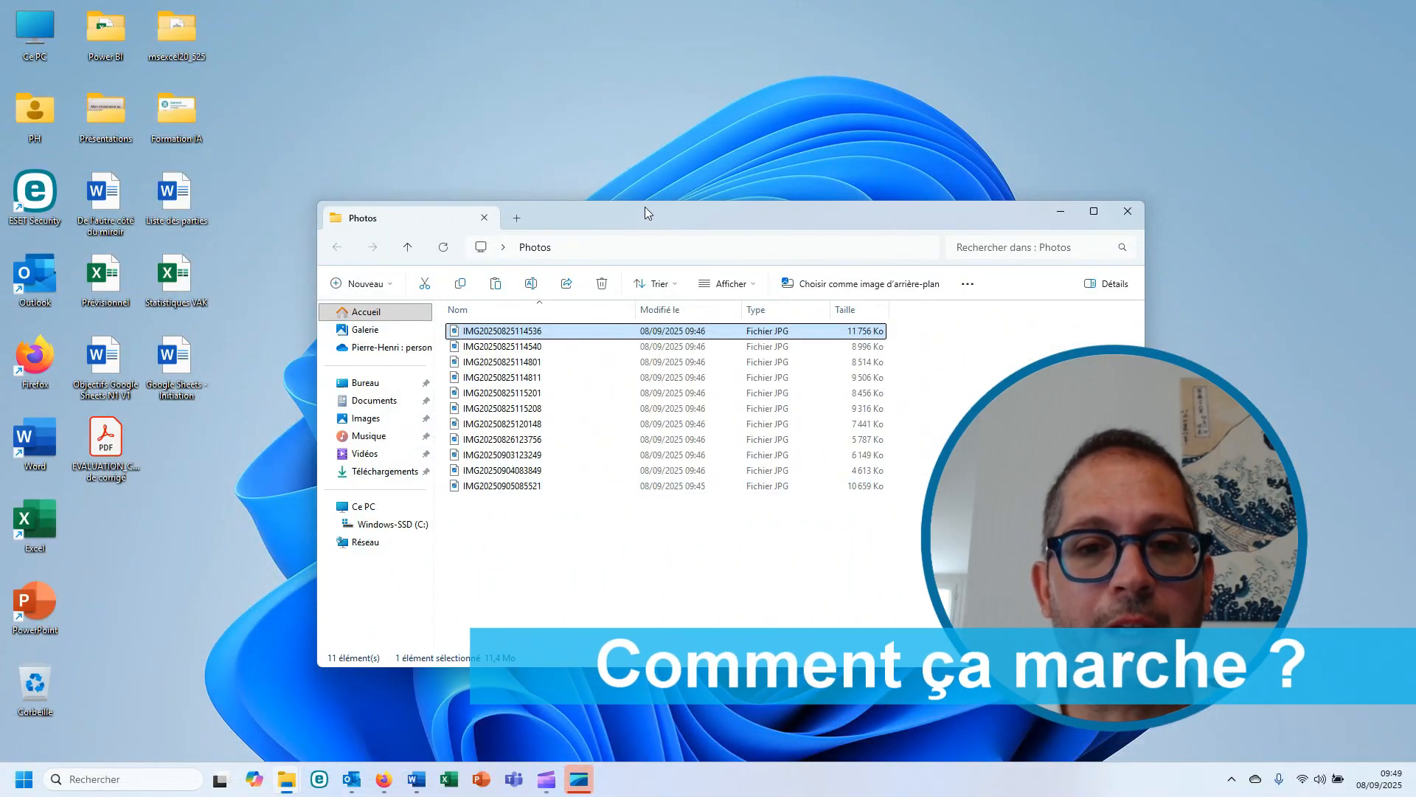
mouse_move(645, 209)
left_mouse_down()
mouse_move(681, 205)
mouse_move(651, 195)
left_mouse_up()
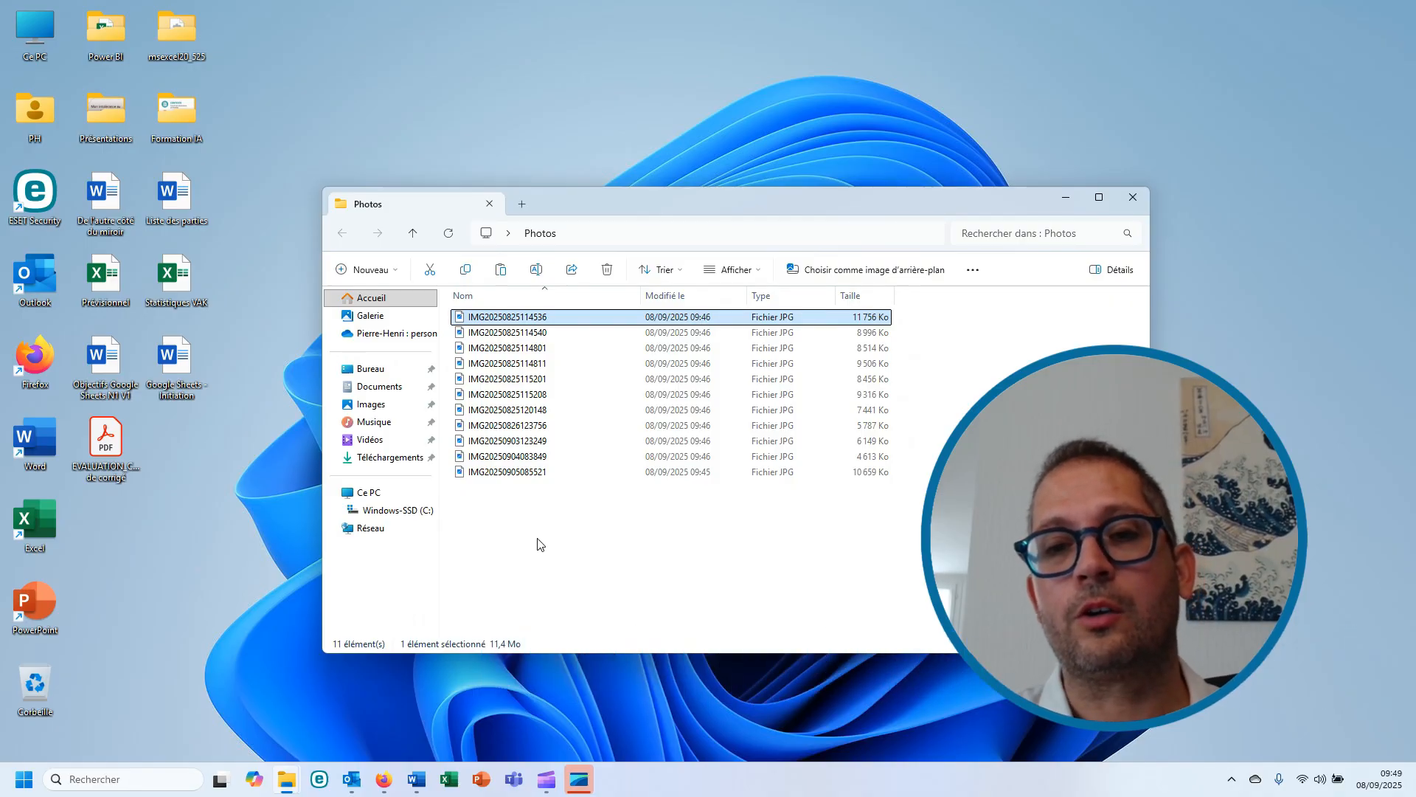
left_click(507, 316)
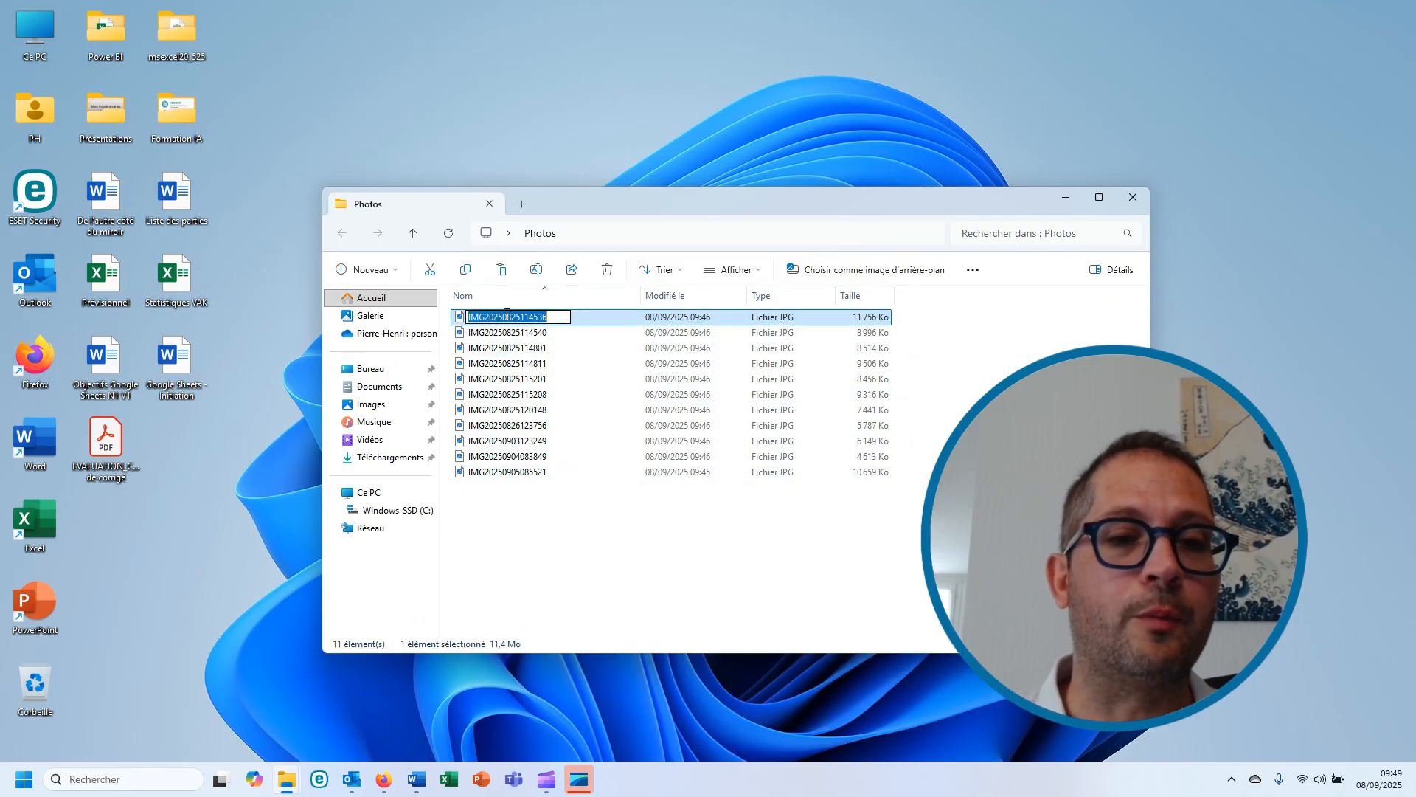
type("photo v")
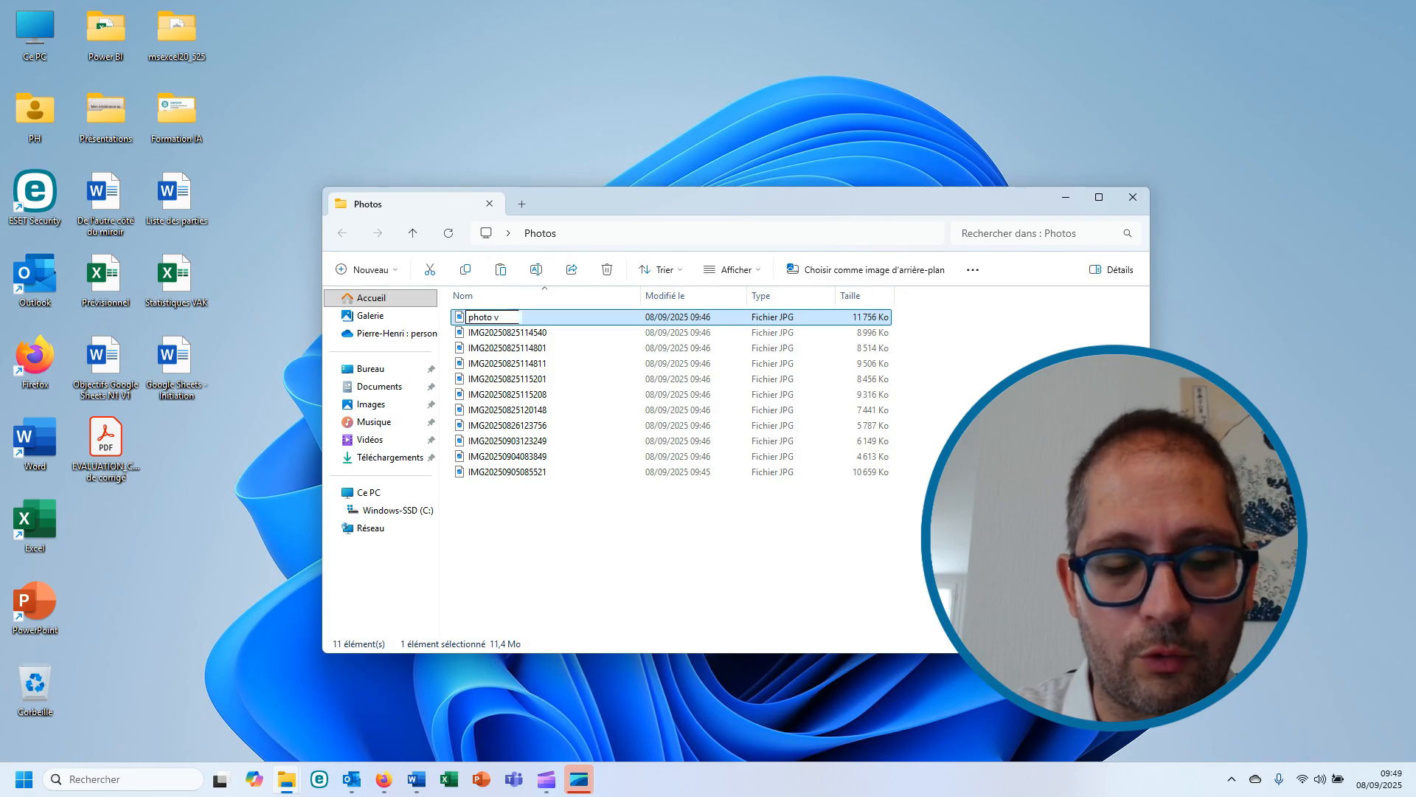
type("acances 01 -")
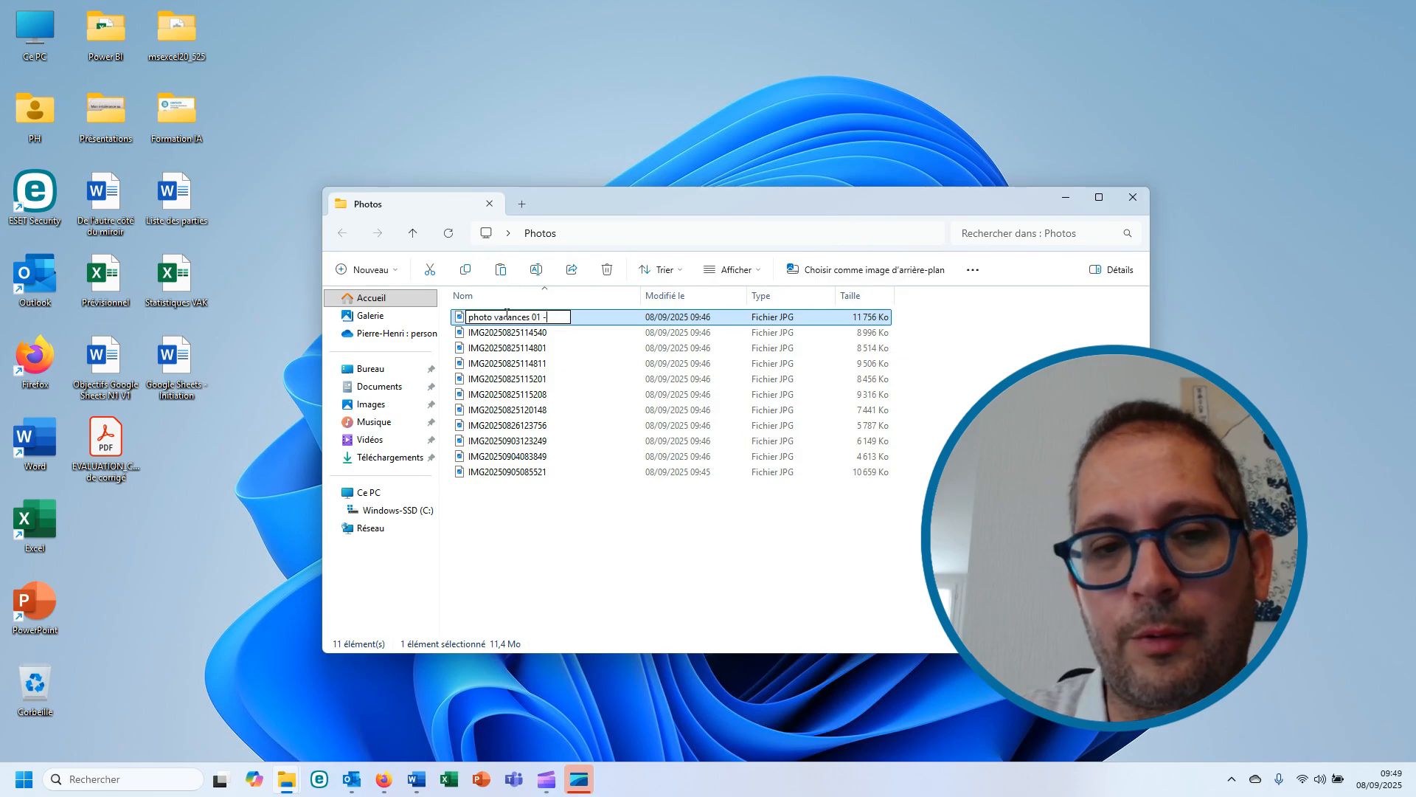
type(" 0809")
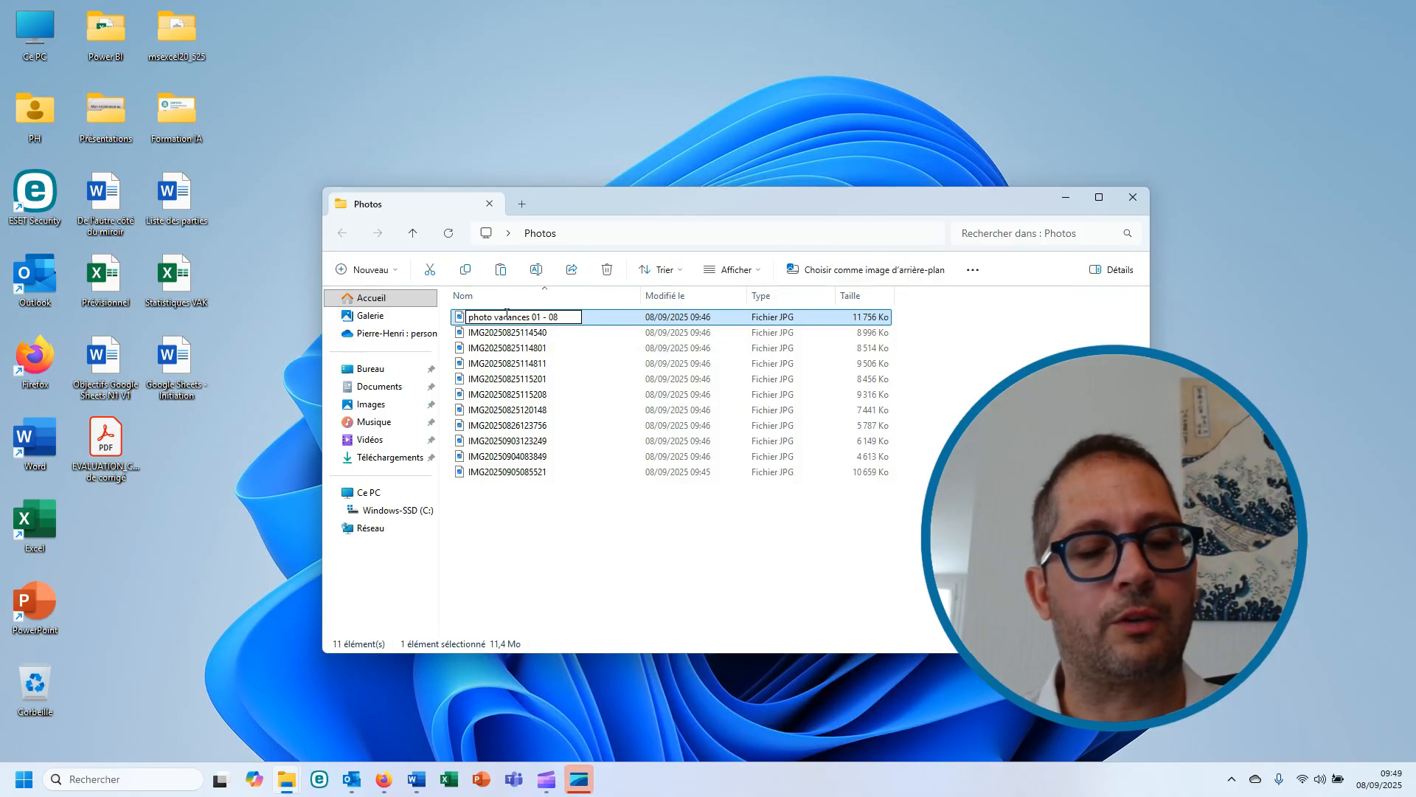
key("Escape")
left_click_drag(626, 541, 505, 305)
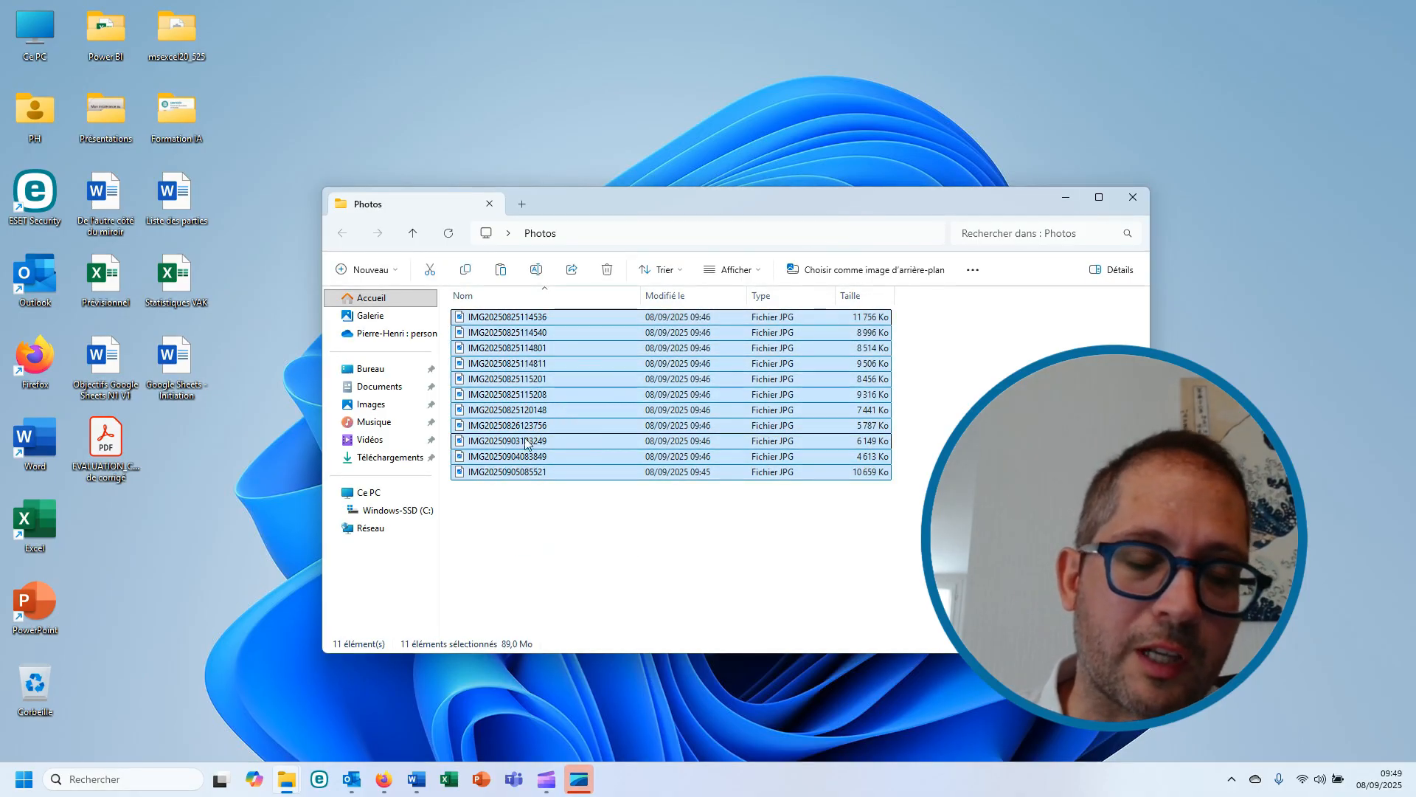
left_click(545, 538)
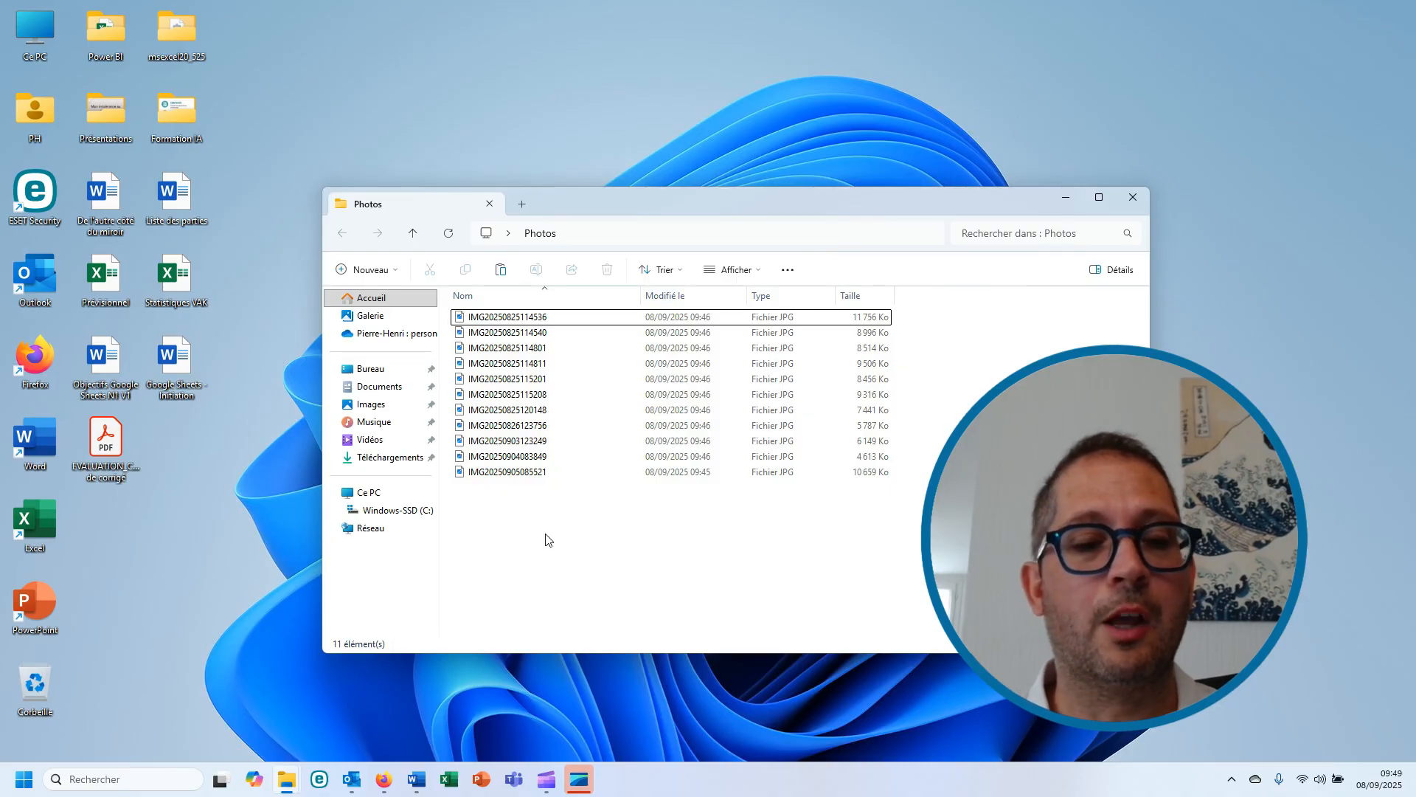
- Switch to Firefox, view the free download page of the Bulk Rename Utility website, and return to the desktop
left_click(383, 779)
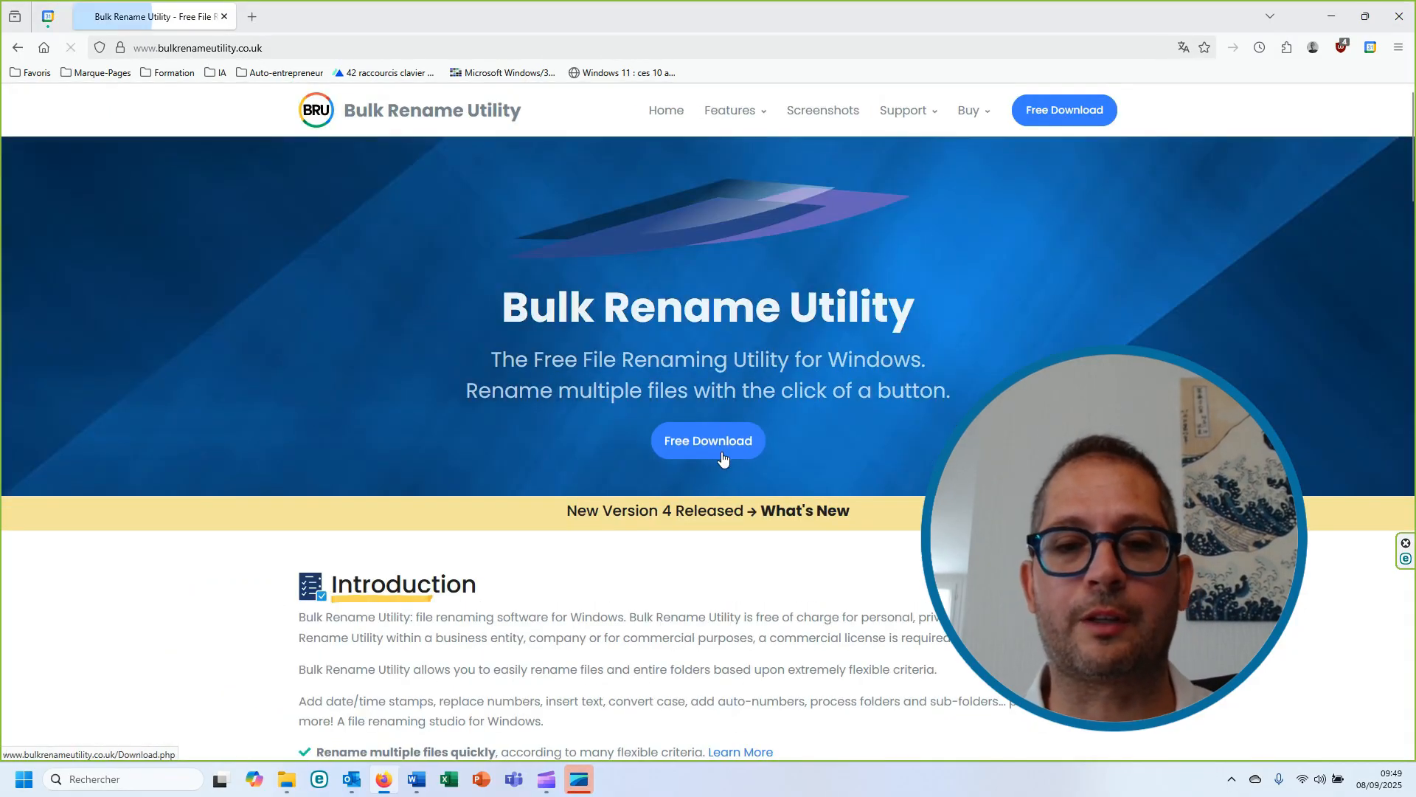
left_click(711, 443)
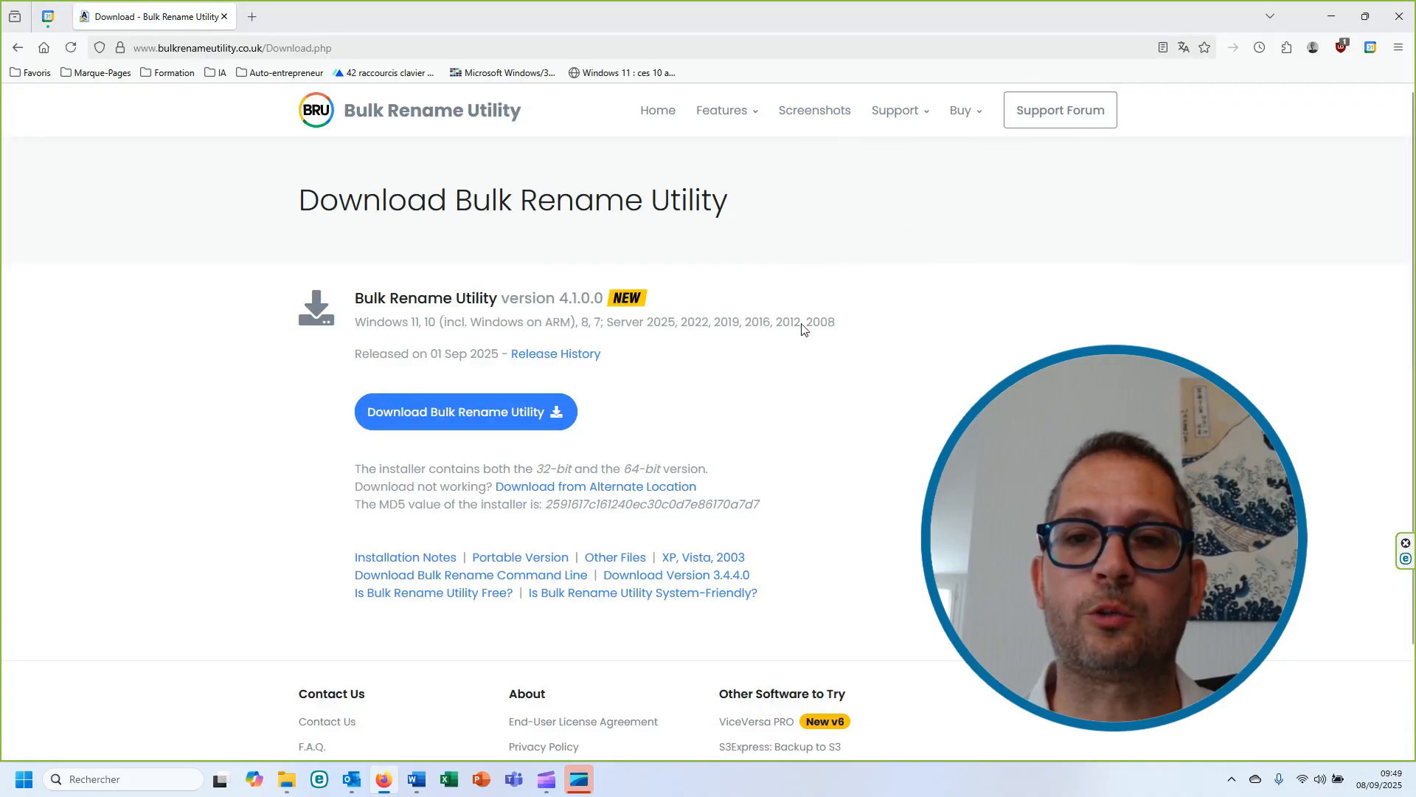
left_click(1332, 27)
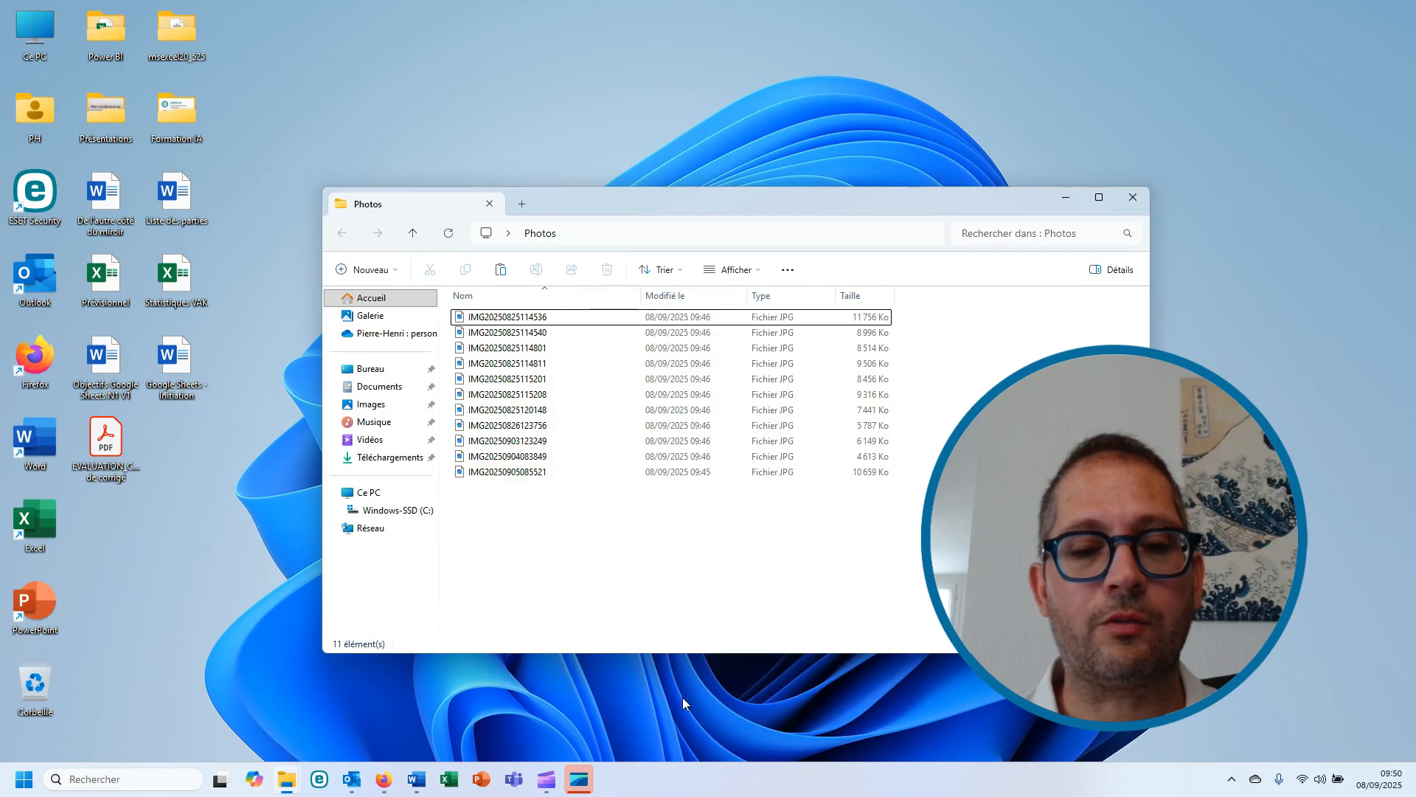
- Launch Bulk Rename Utility and select every file in the Desktop's Photos folder
left_click(3, 787)
left_click(88, 592)
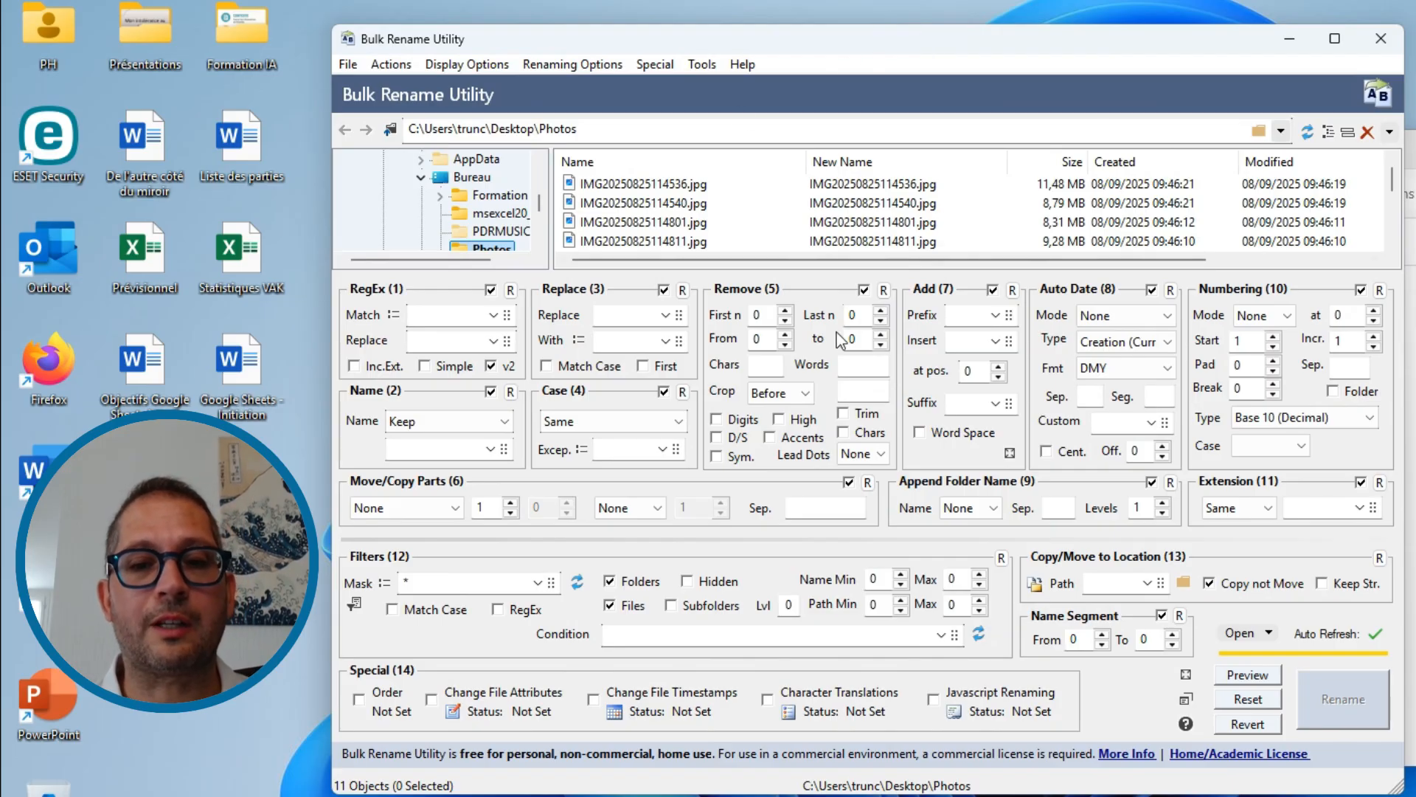
left_click(498, 231)
scroll(496, 214, "down", 2)
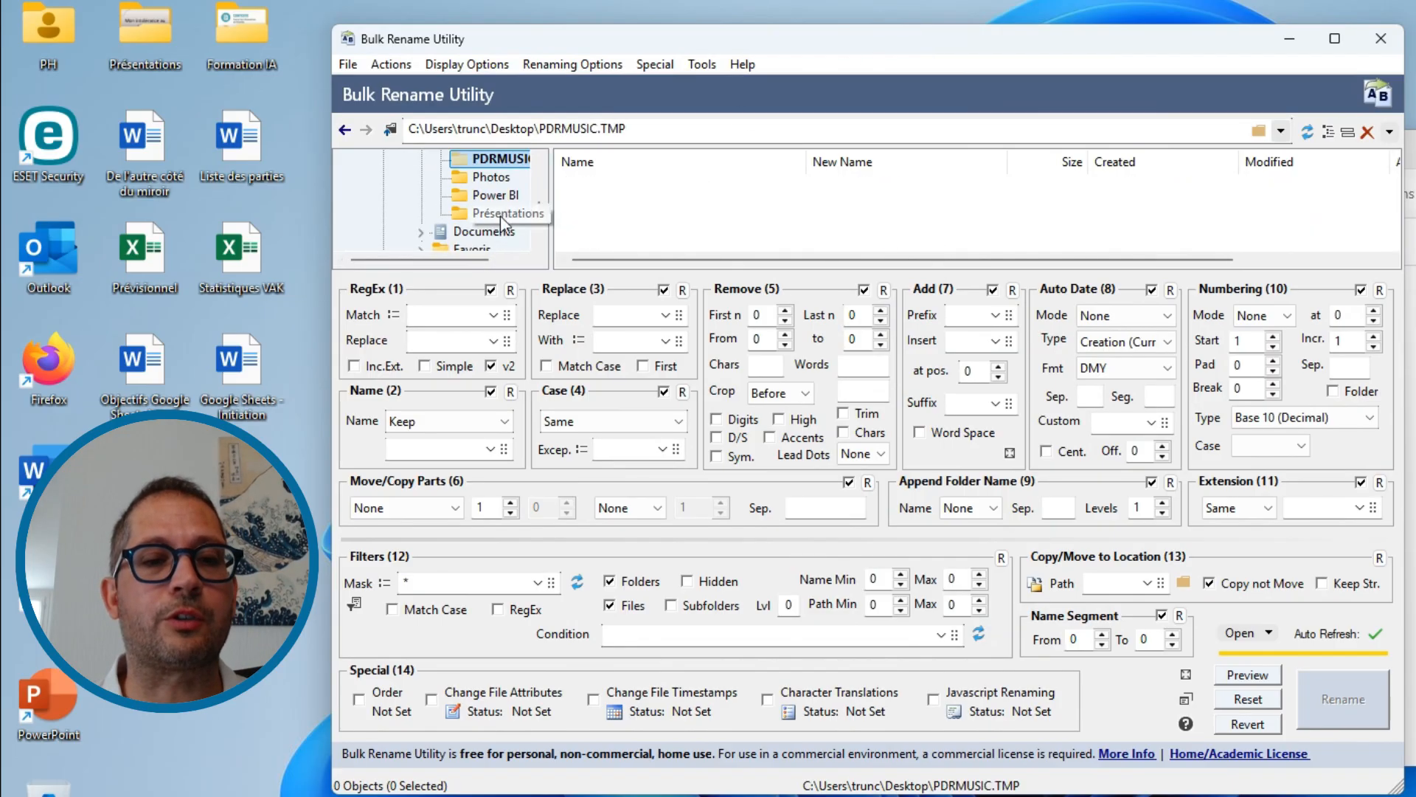
left_click(491, 179)
scroll(501, 203, "up", 5)
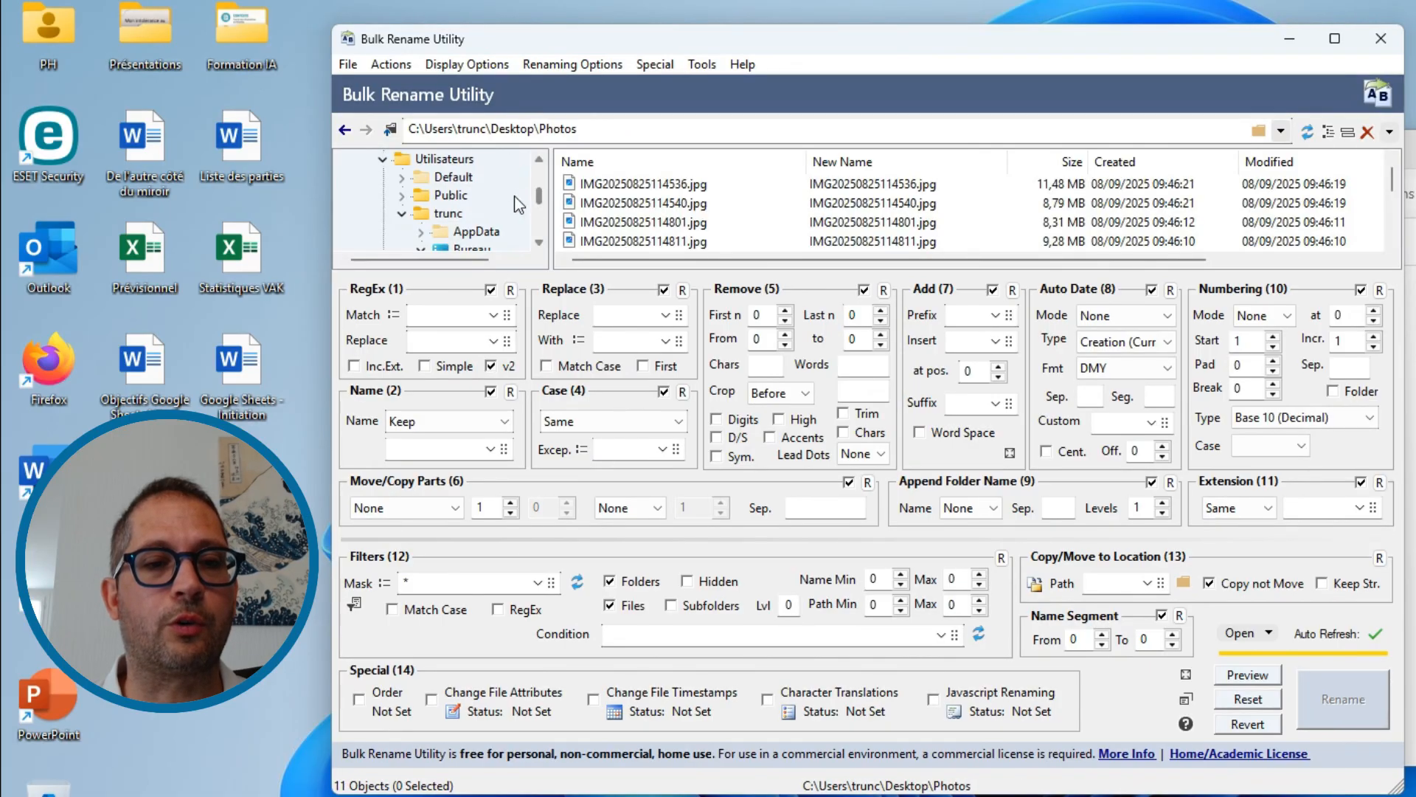
left_click(1195, 188)
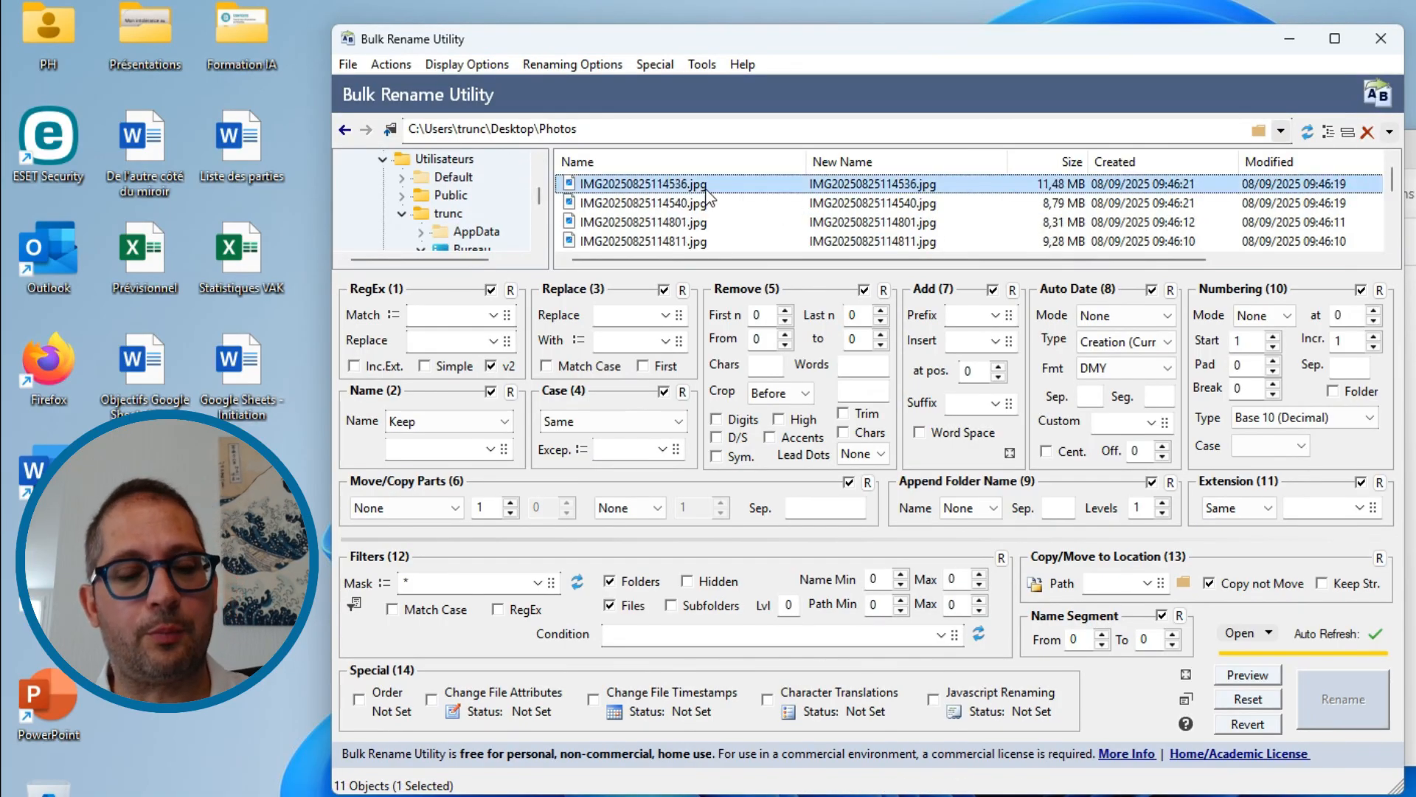
key("ctrl+a")
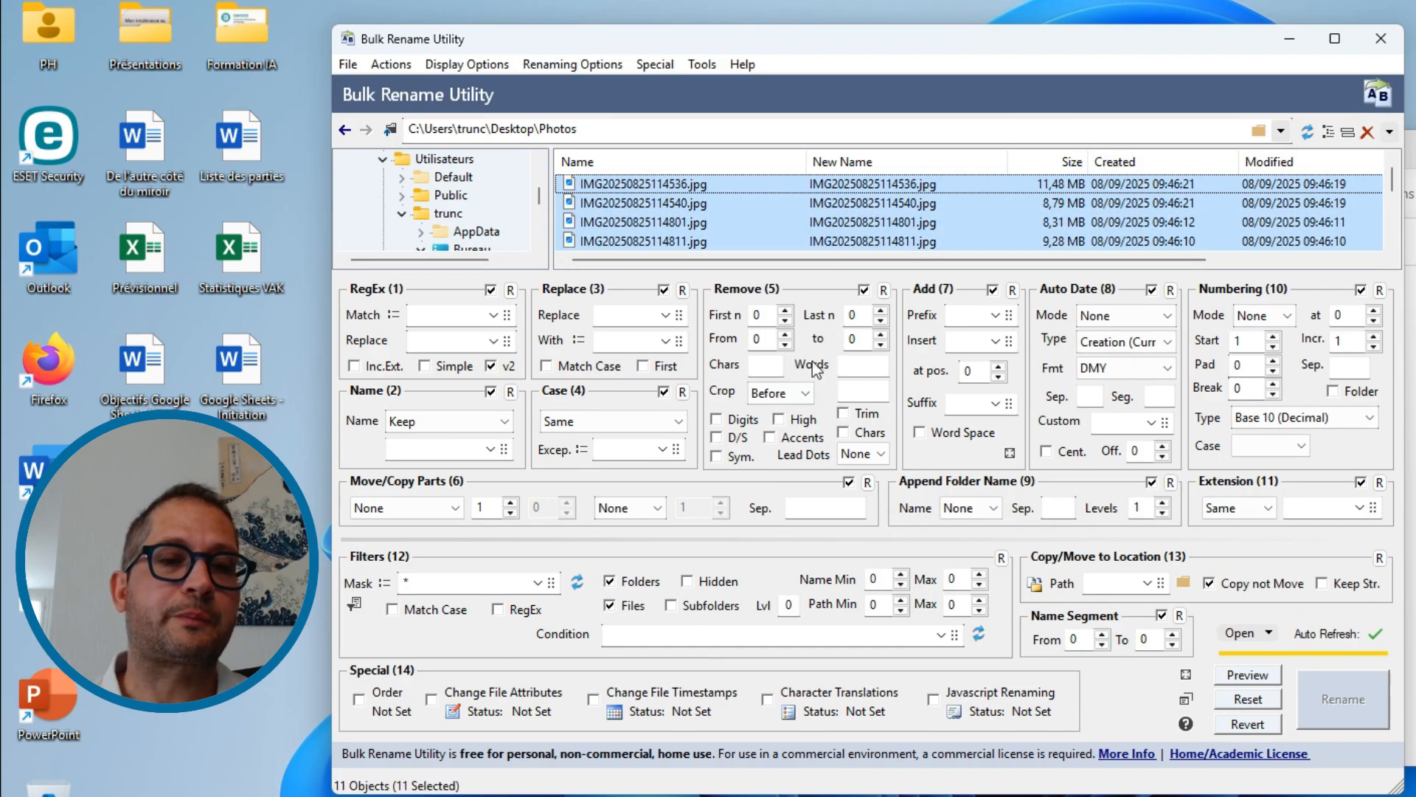
left_click(633, 315)
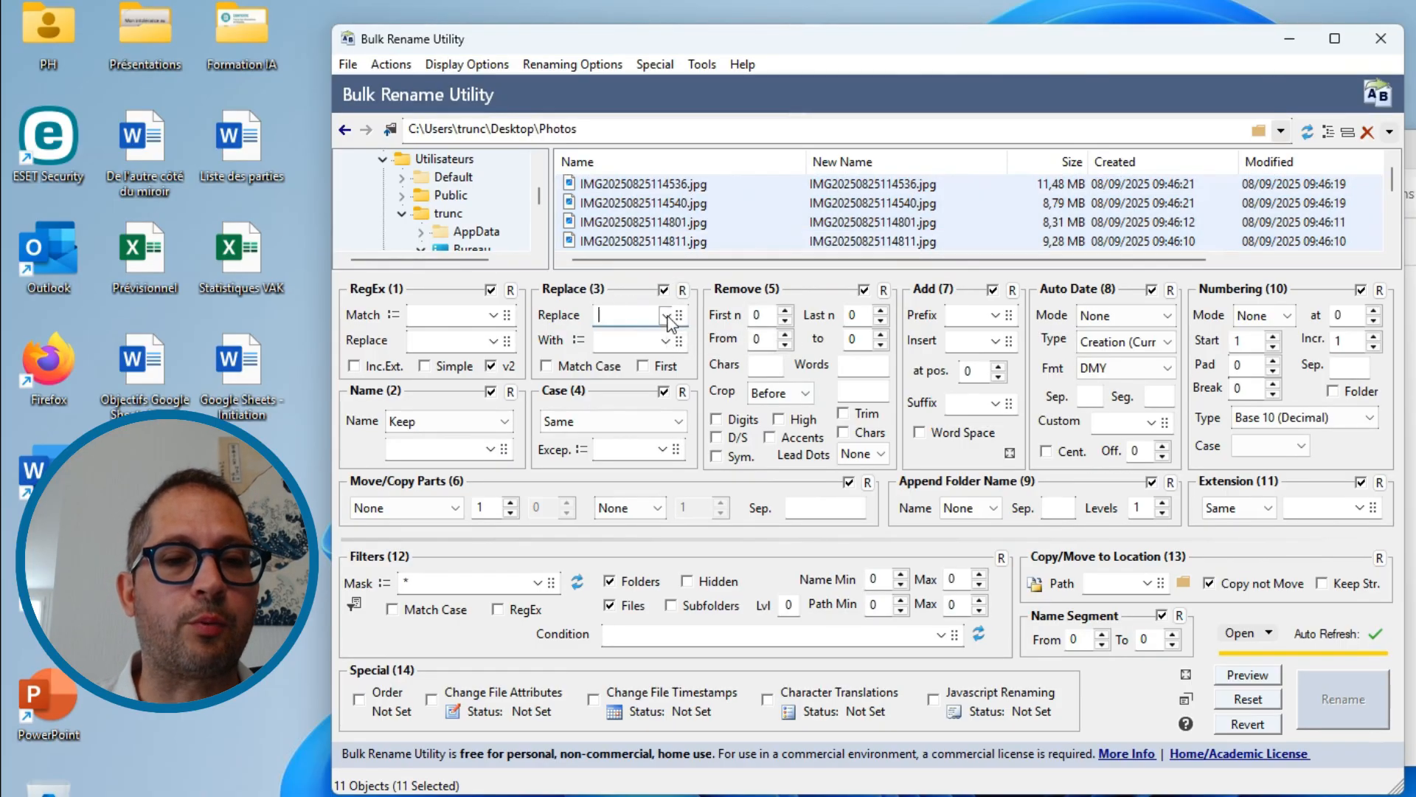
left_click(631, 339)
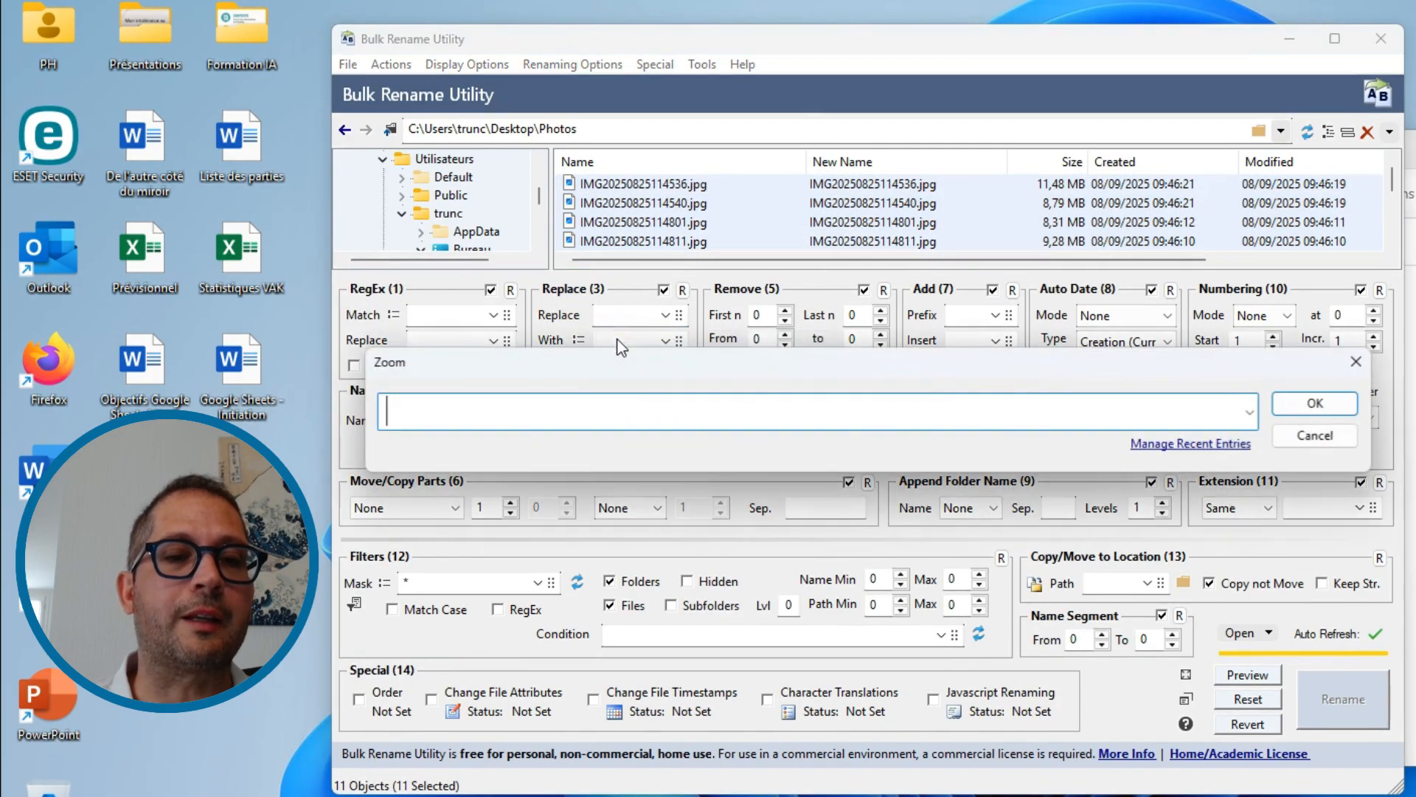
left_click(1358, 362)
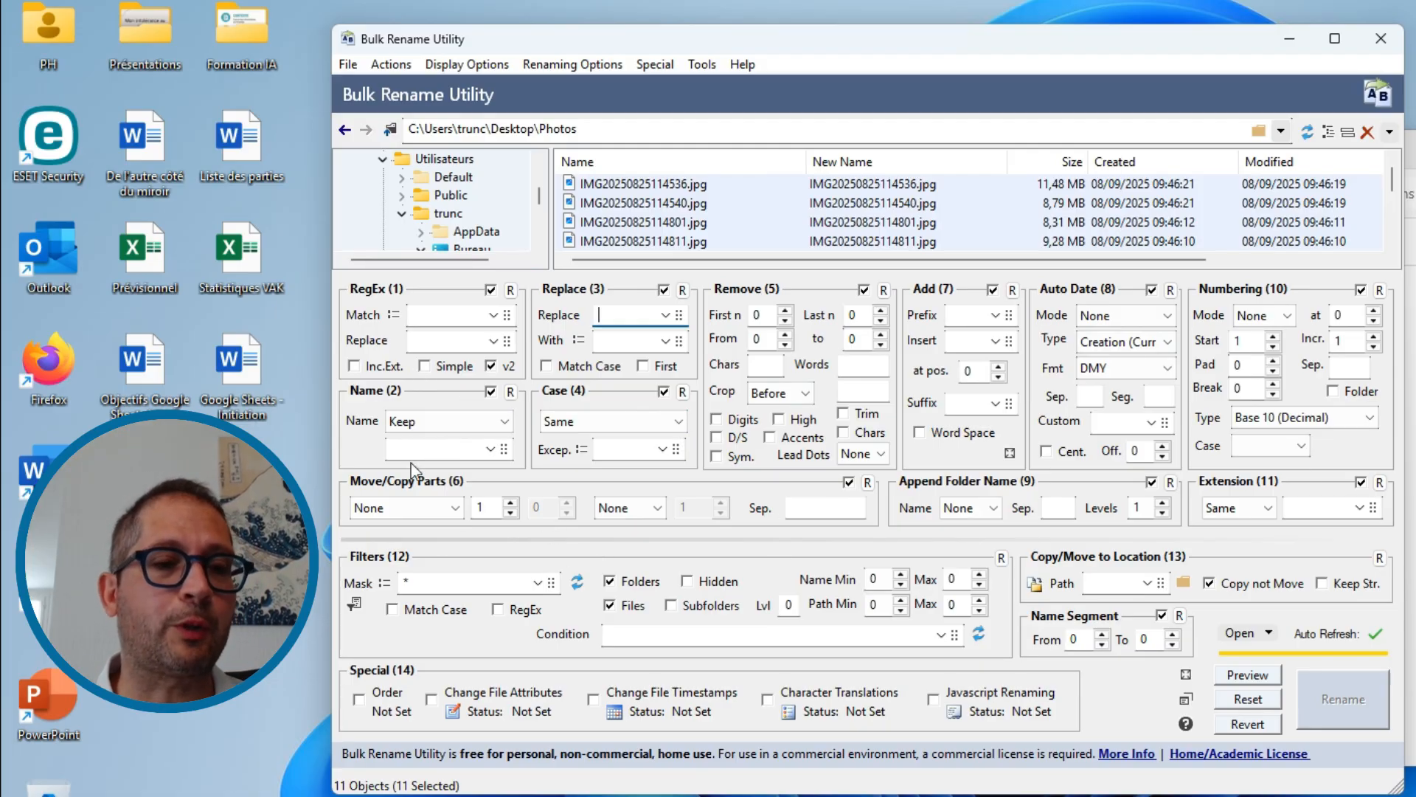
- Set the Name (2) option to Remove for the selected photos' original names
left_click(414, 425)
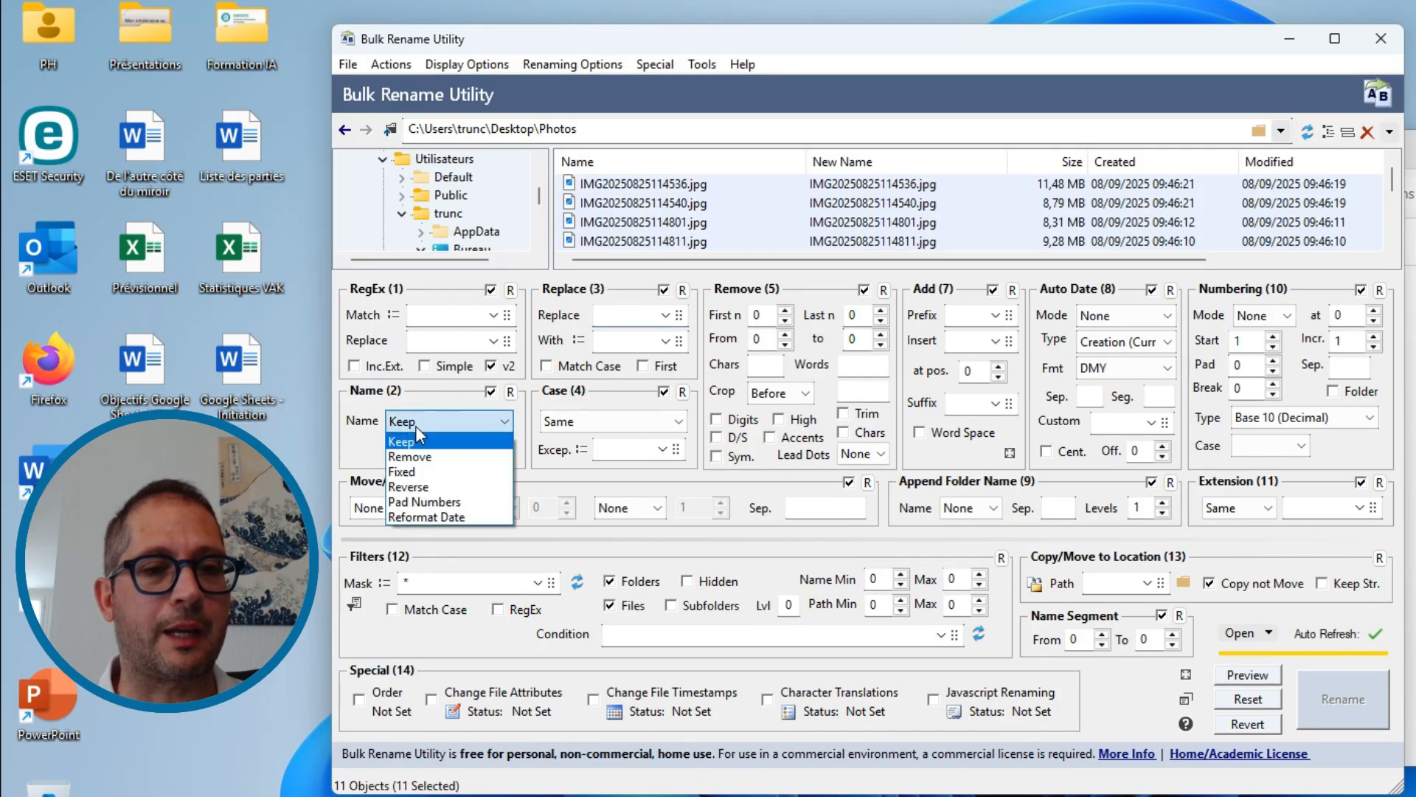
left_click(357, 449)
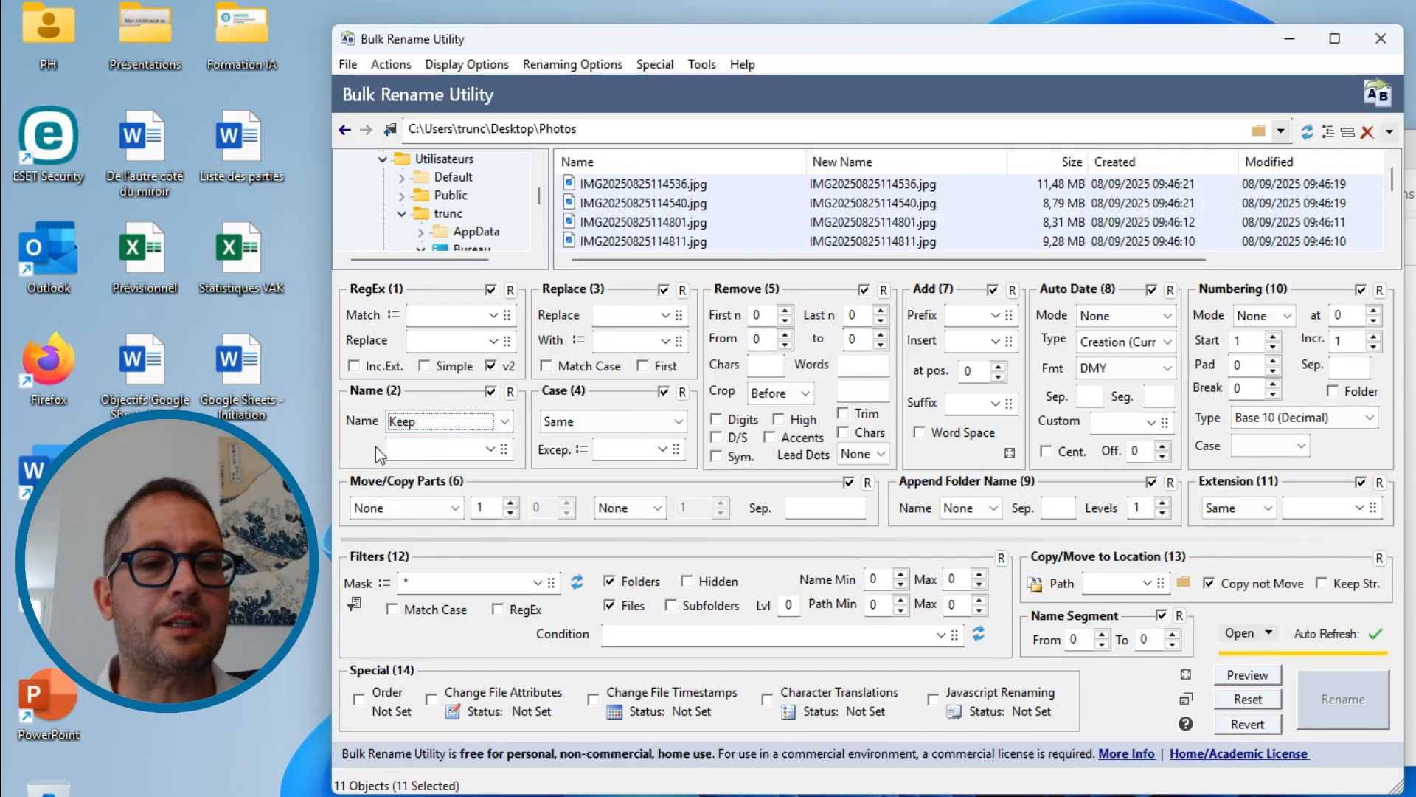
left_click(432, 424)
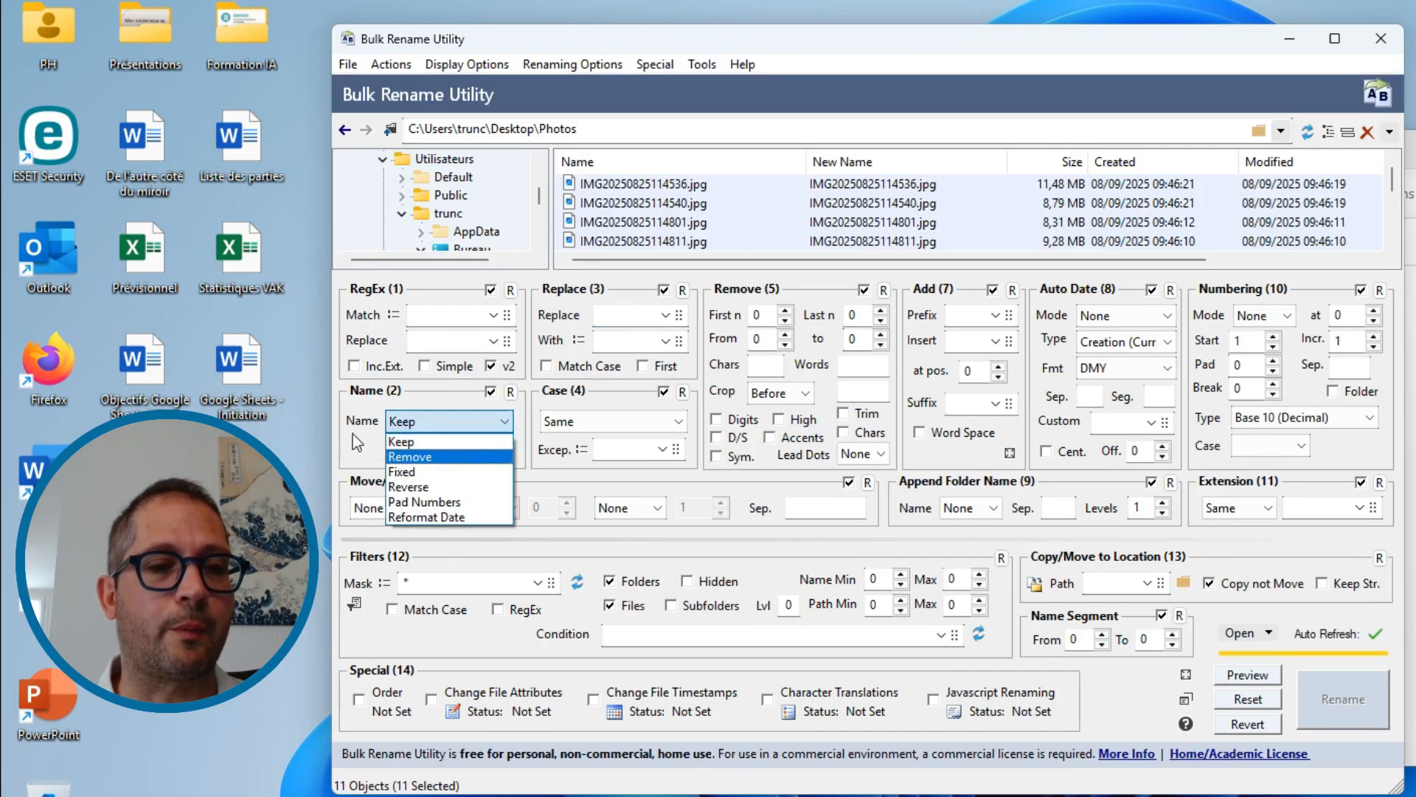
left_click(410, 457)
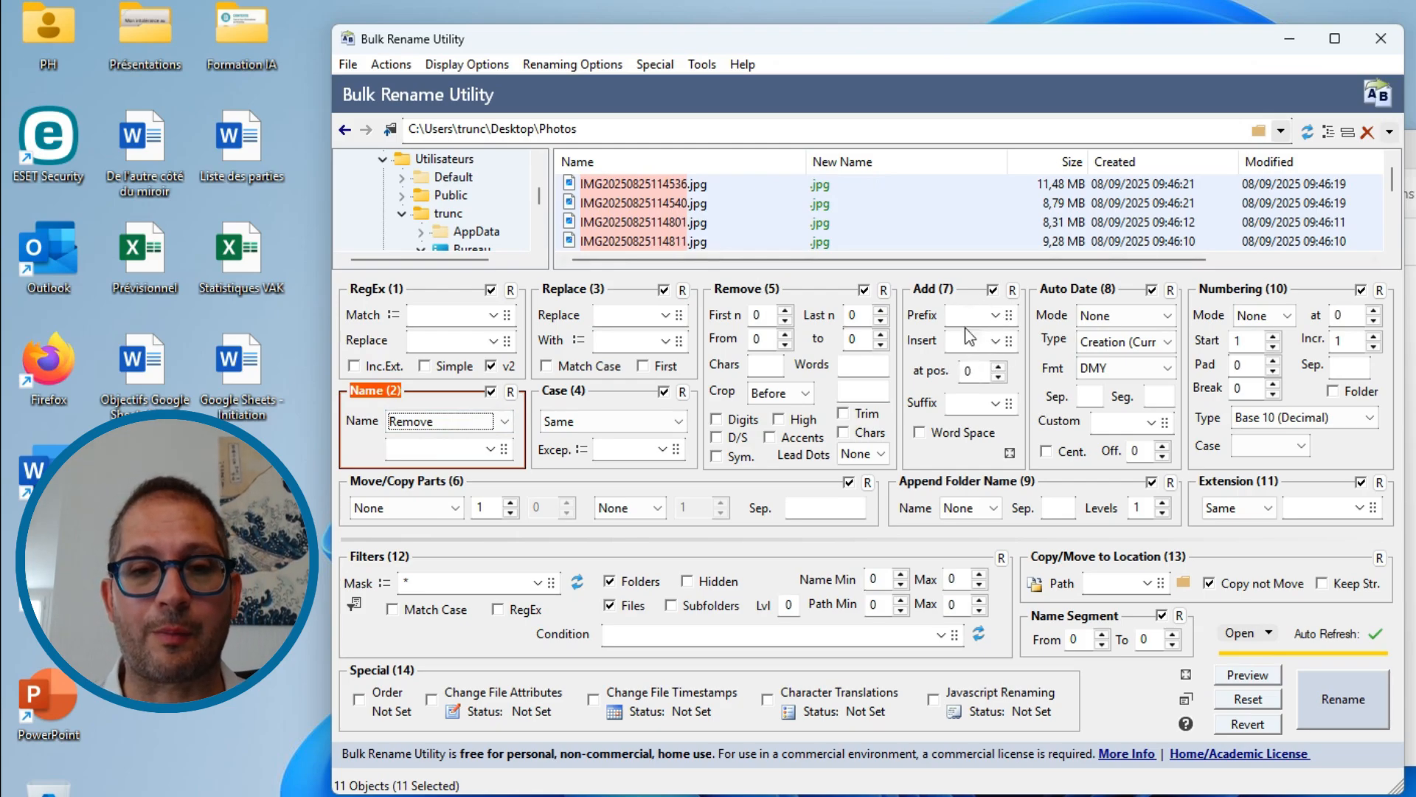
- Add the prefix "Vacances" to the new names and set the Numbering (10) mode to Suffix
left_click(986, 317)
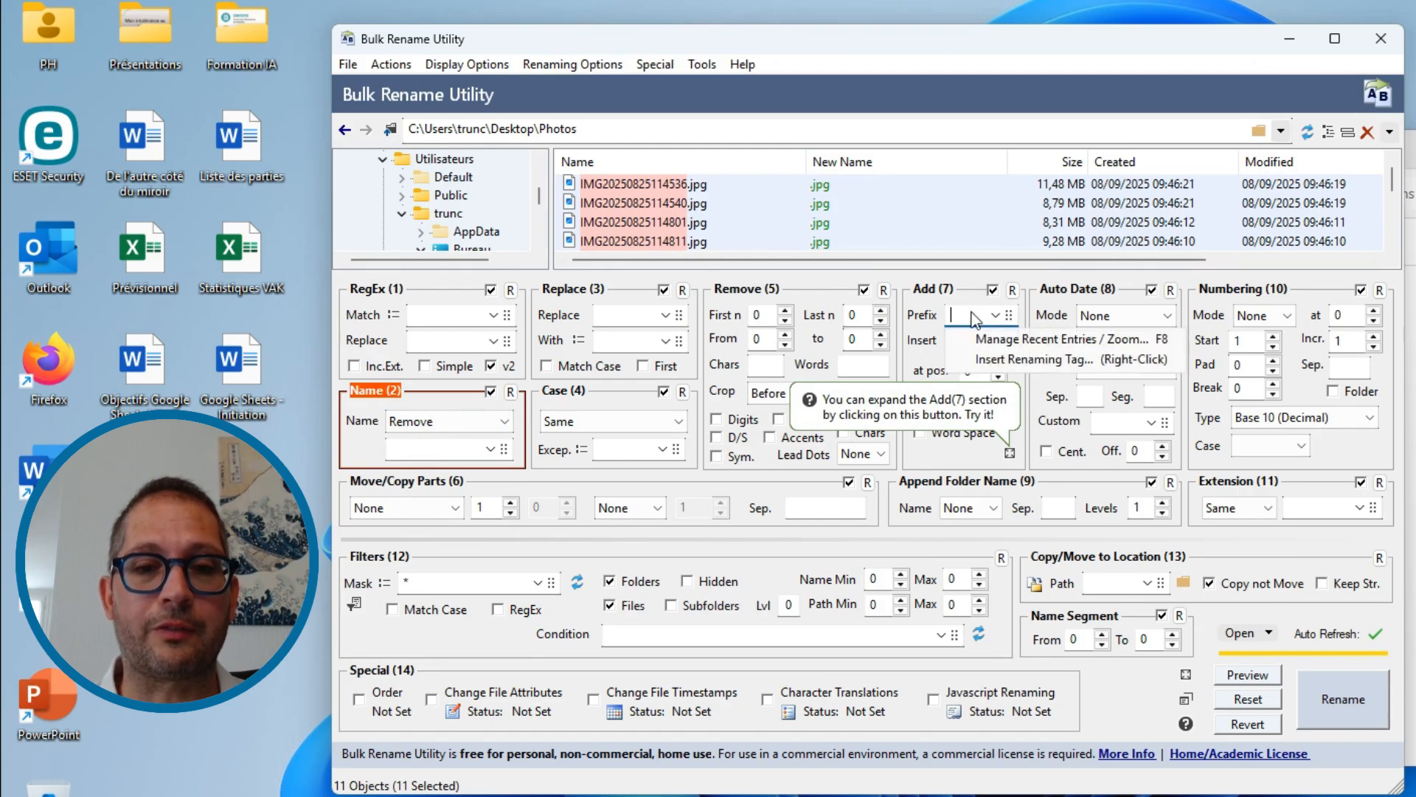
type("V")
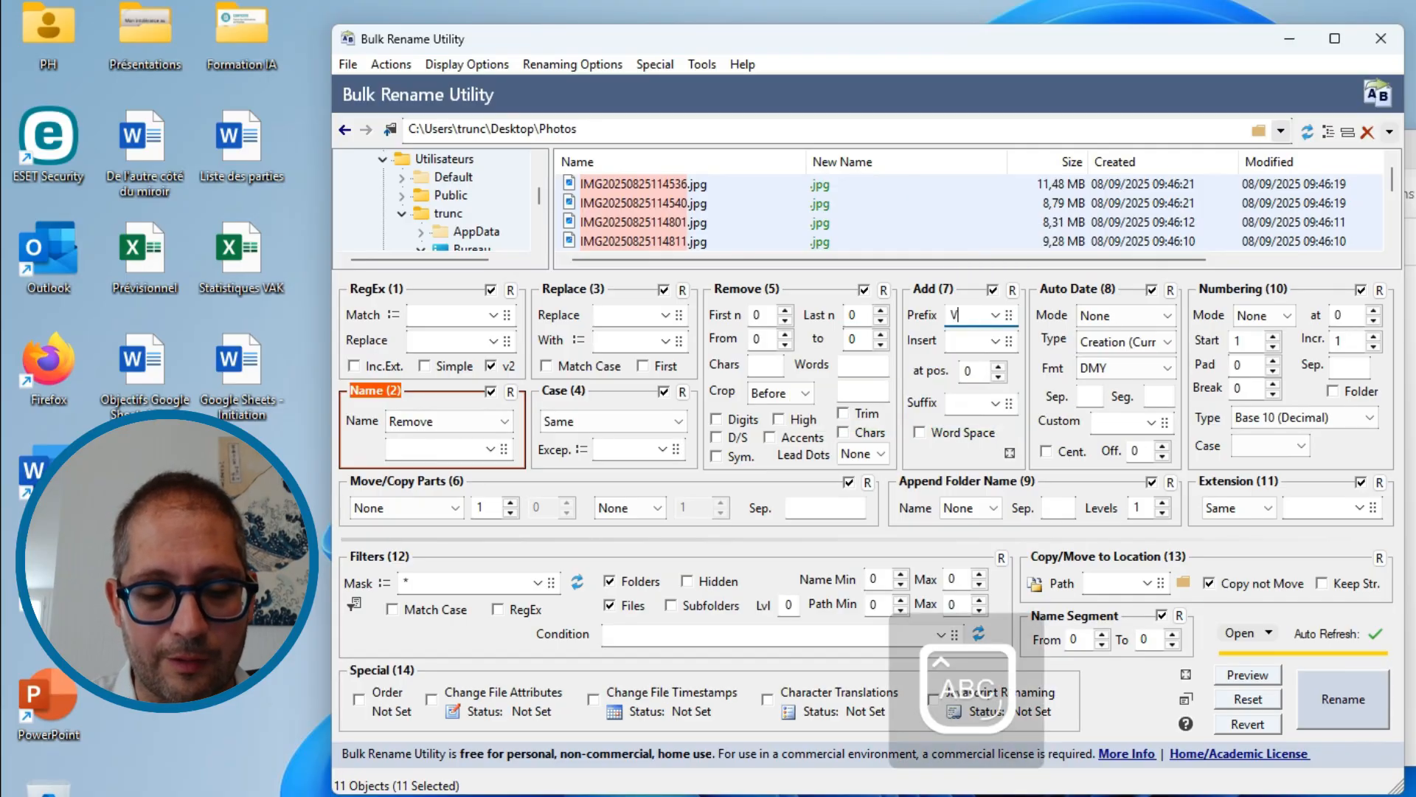
type("acances")
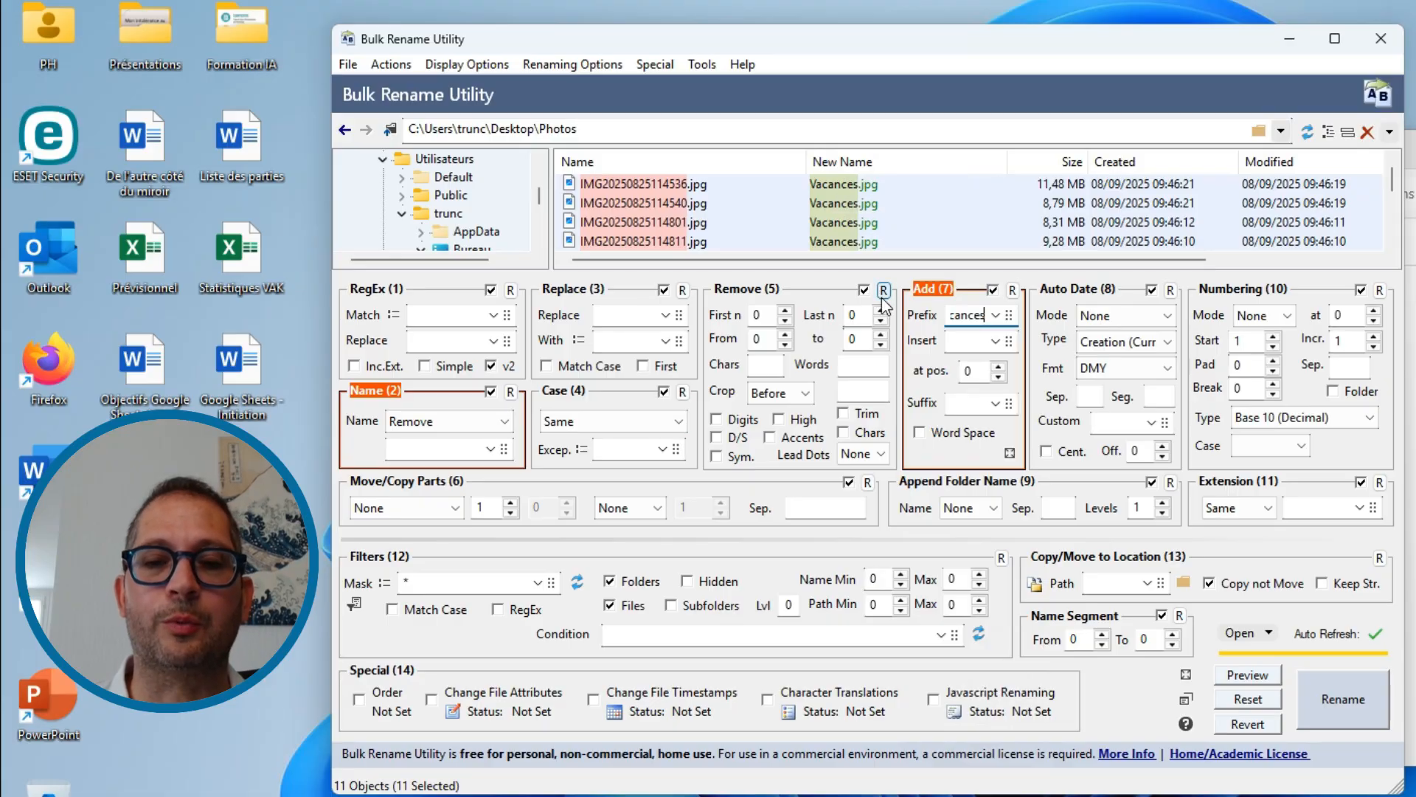
left_click(1284, 318)
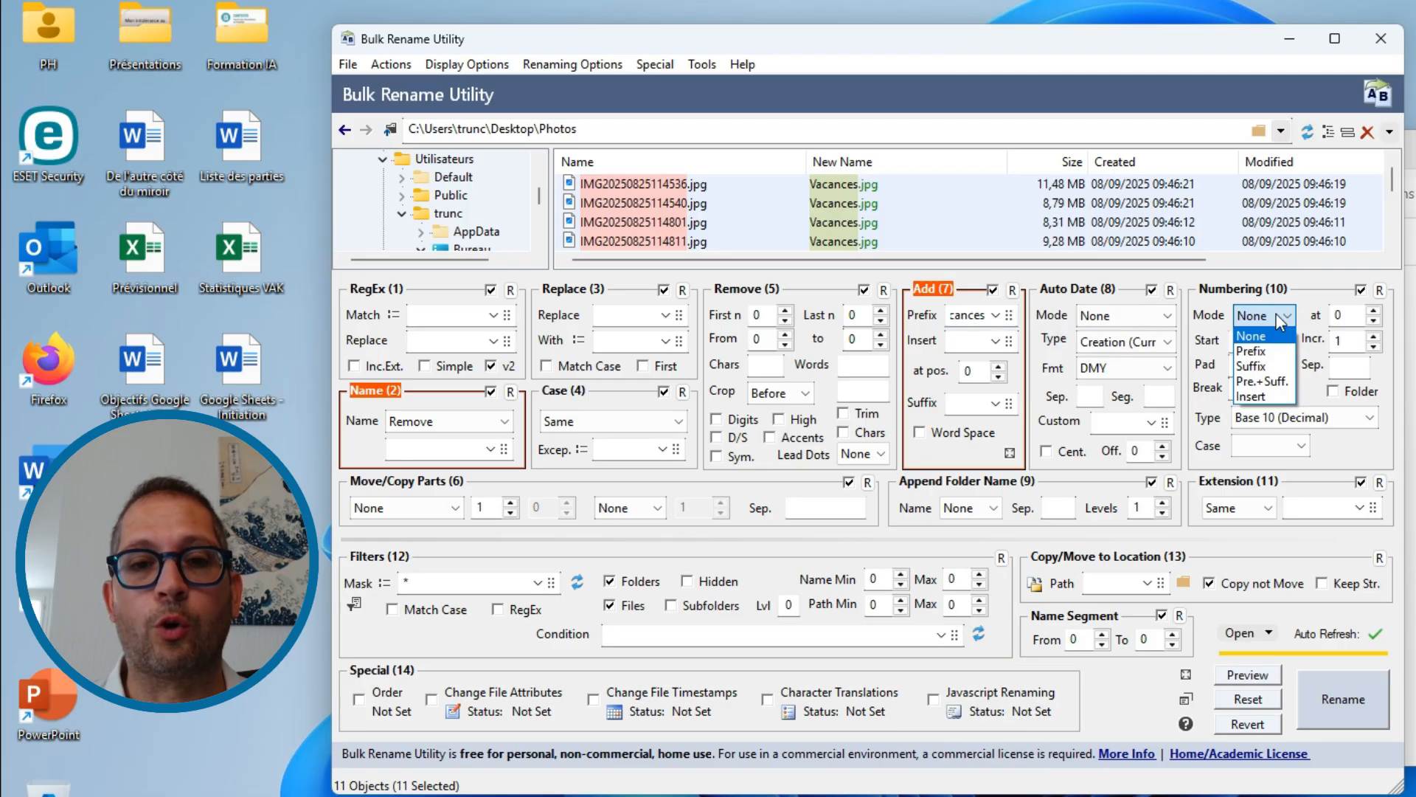
left_click(1254, 366)
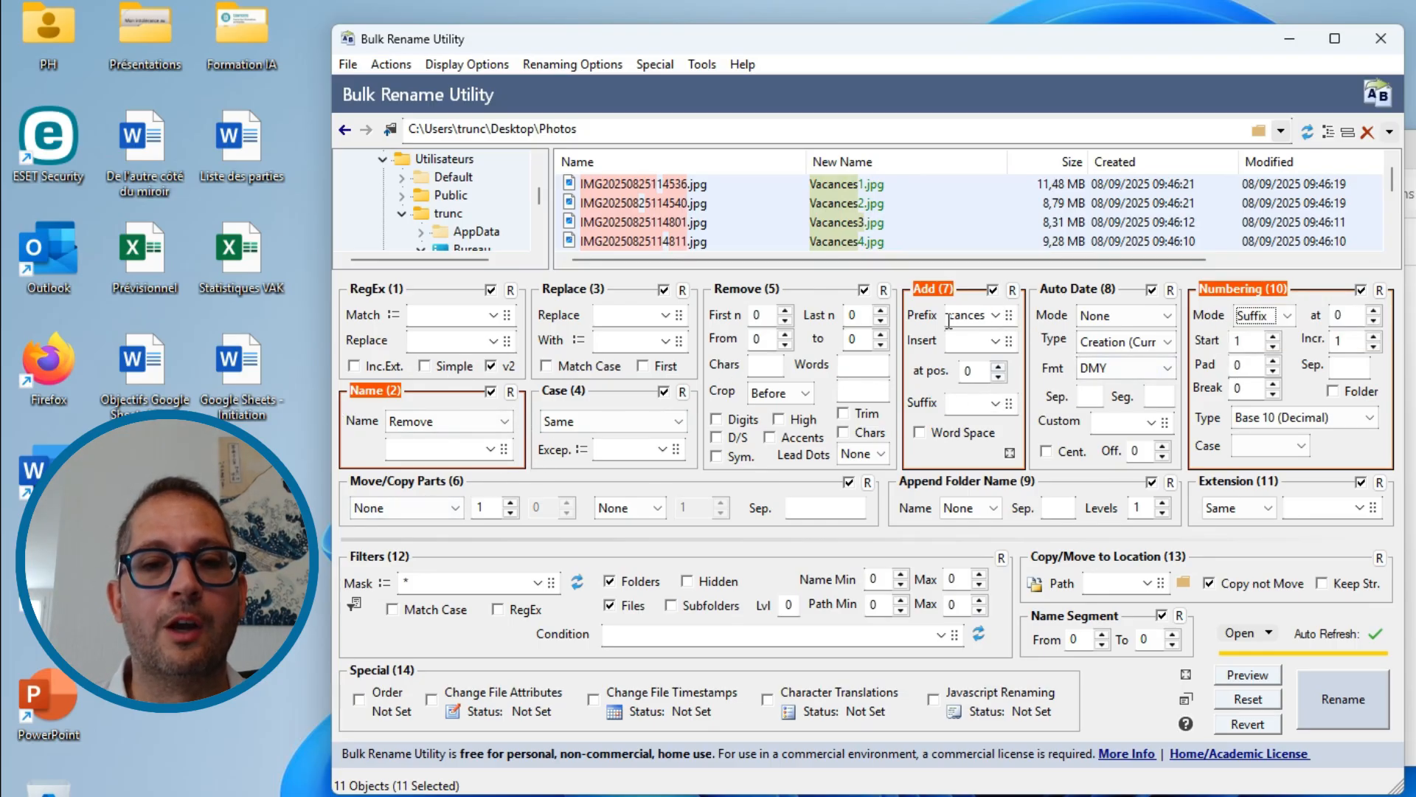
- Add the suffix "-Paris" to the new names in the Add (7) section
left_click(992, 344)
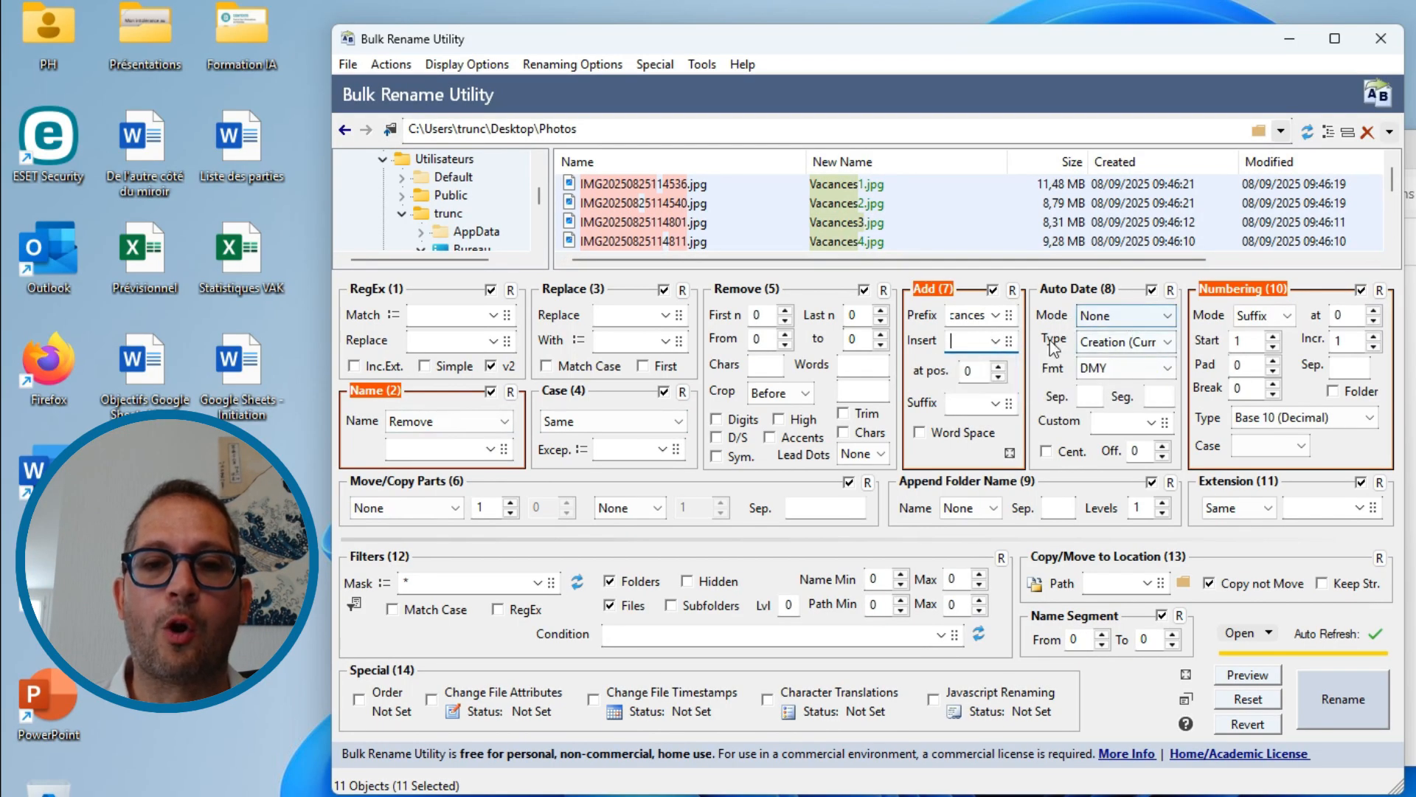
left_click(990, 402)
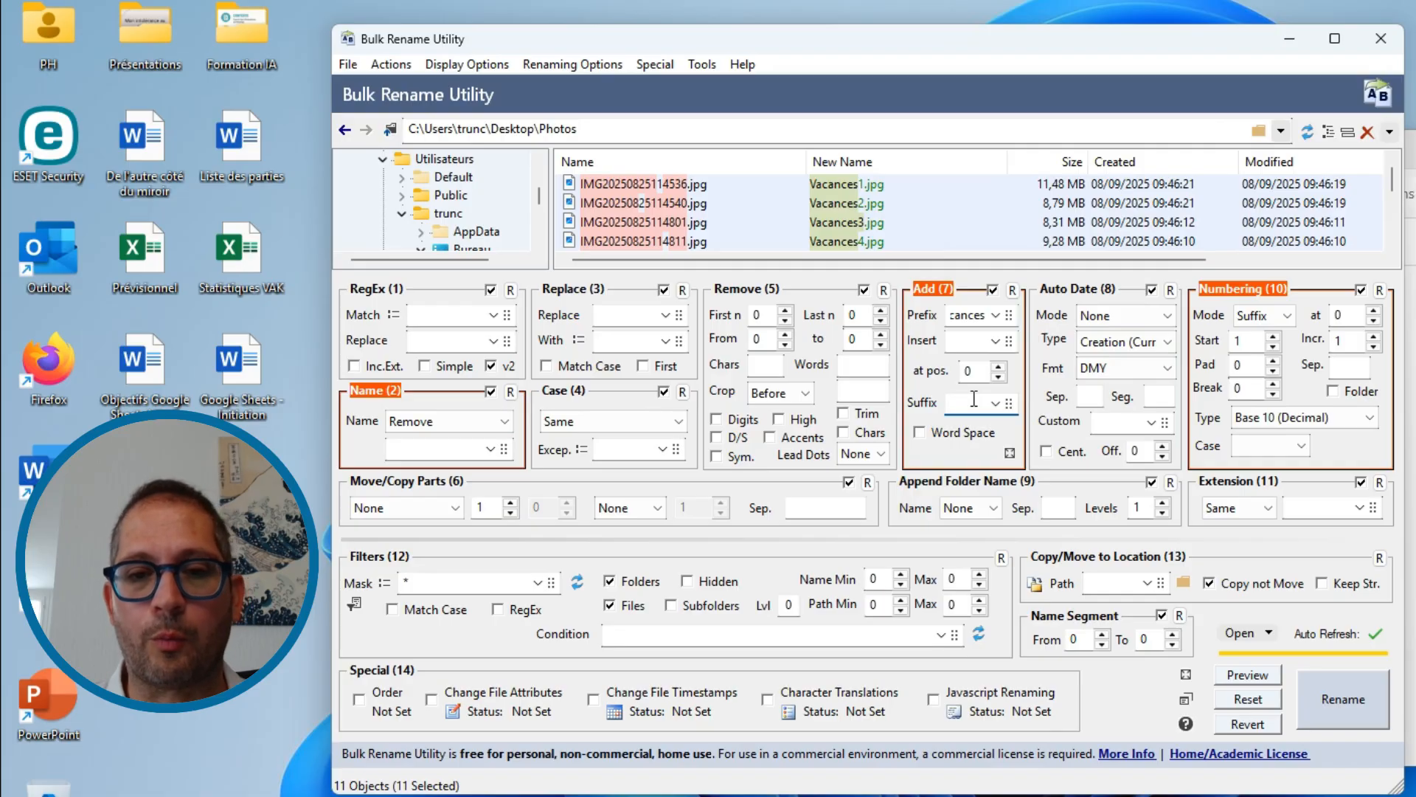
key("Caps_Lock")
type("P")
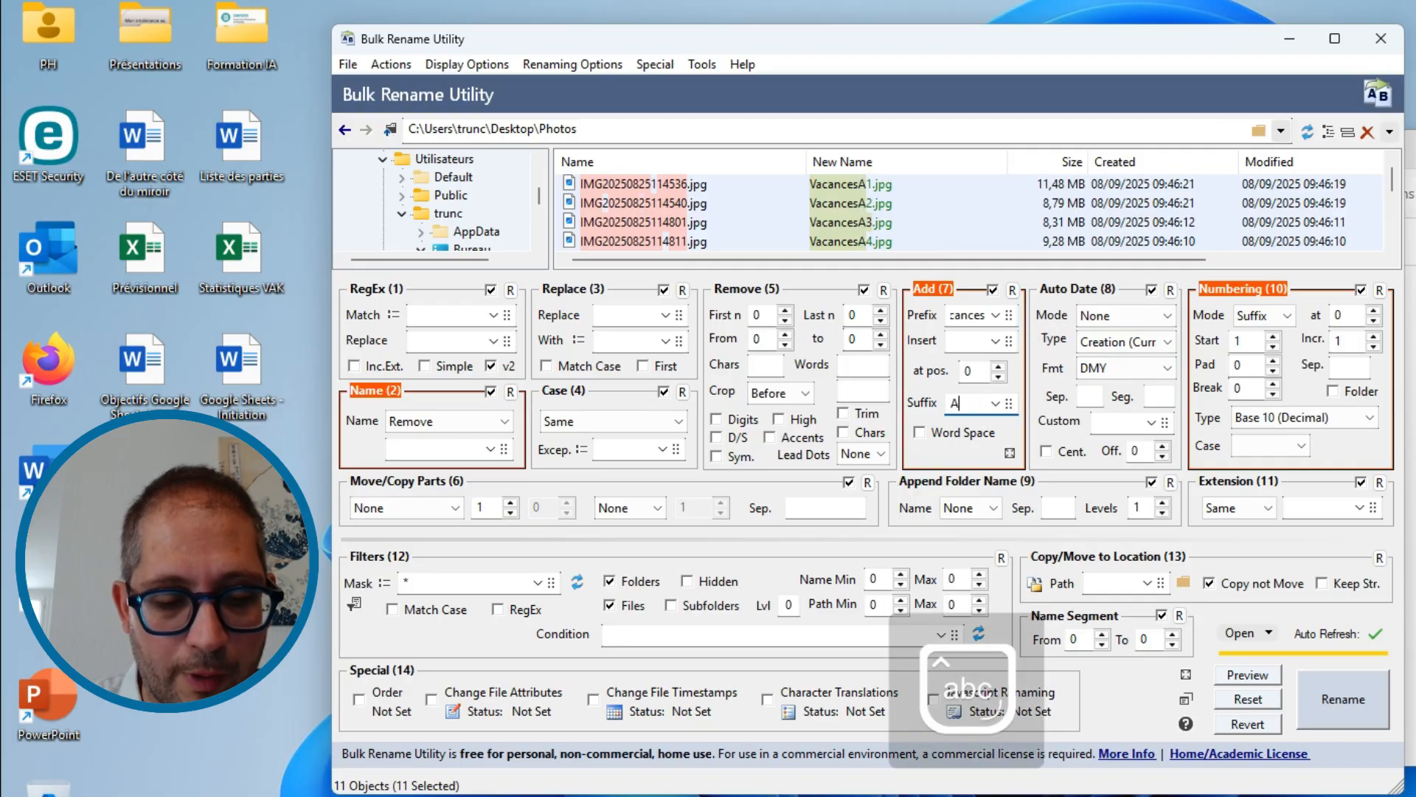
key("Caps_Lock")
type("aris")
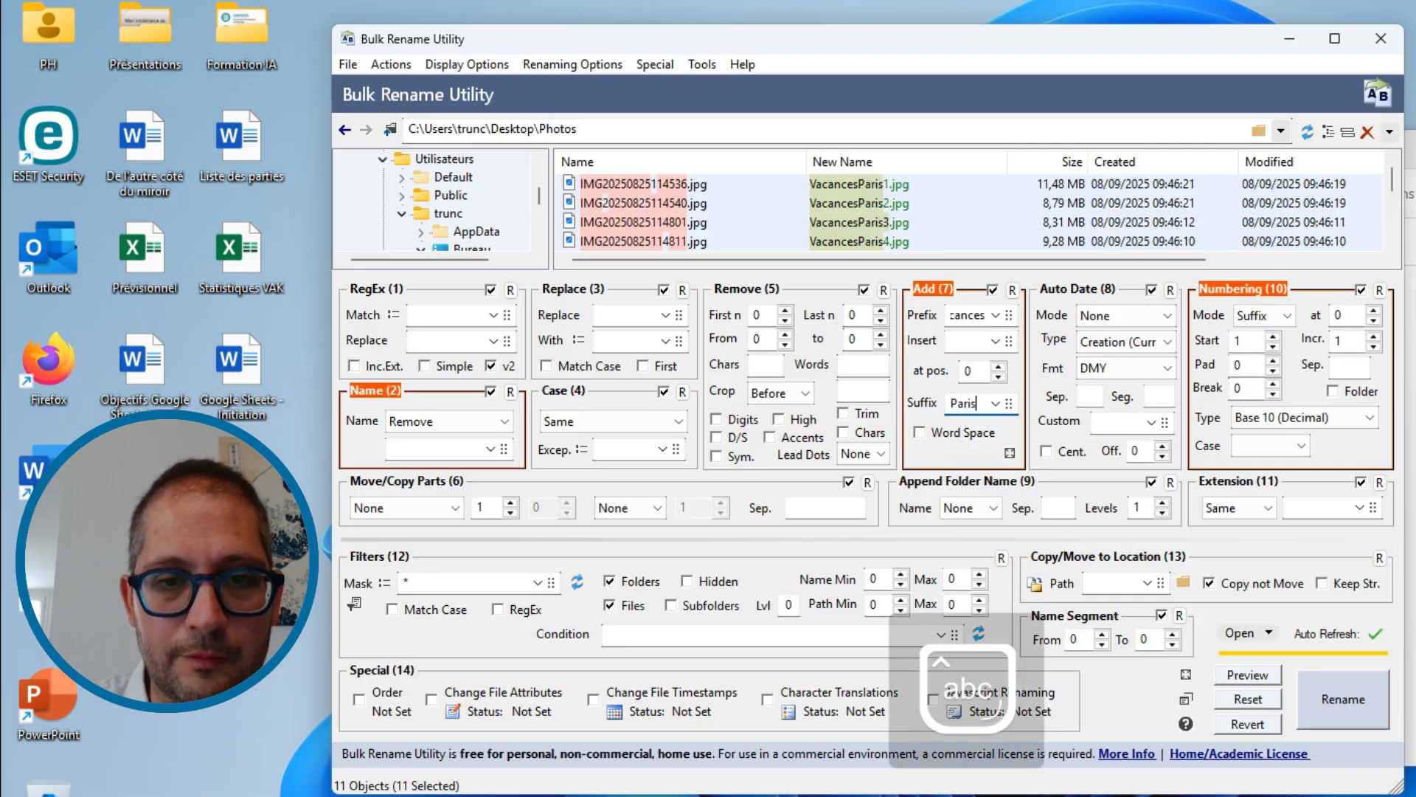
left_click(952, 404)
type("-")
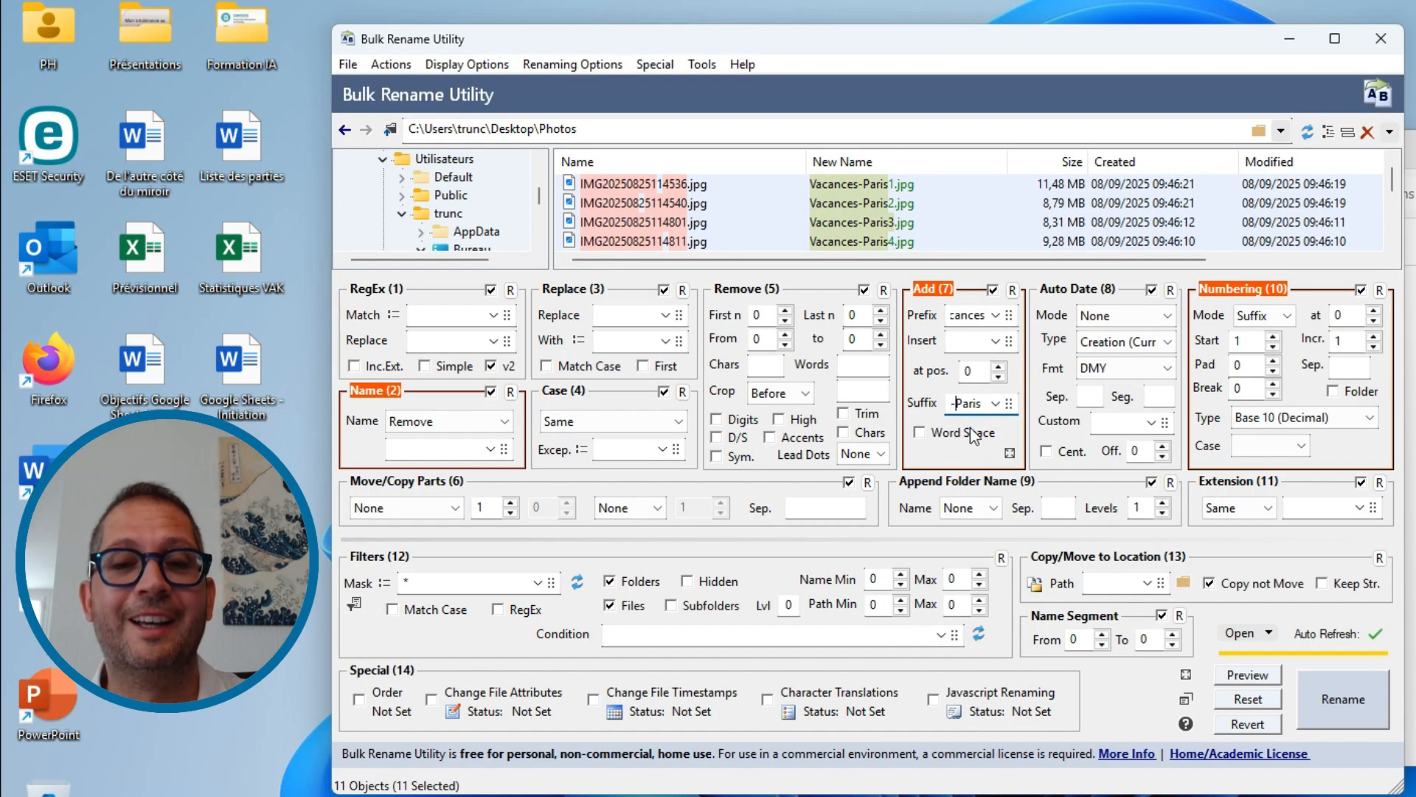
- Set the Auto Date (8) mode to Suffix to append the date to the new names
left_click(1133, 317)
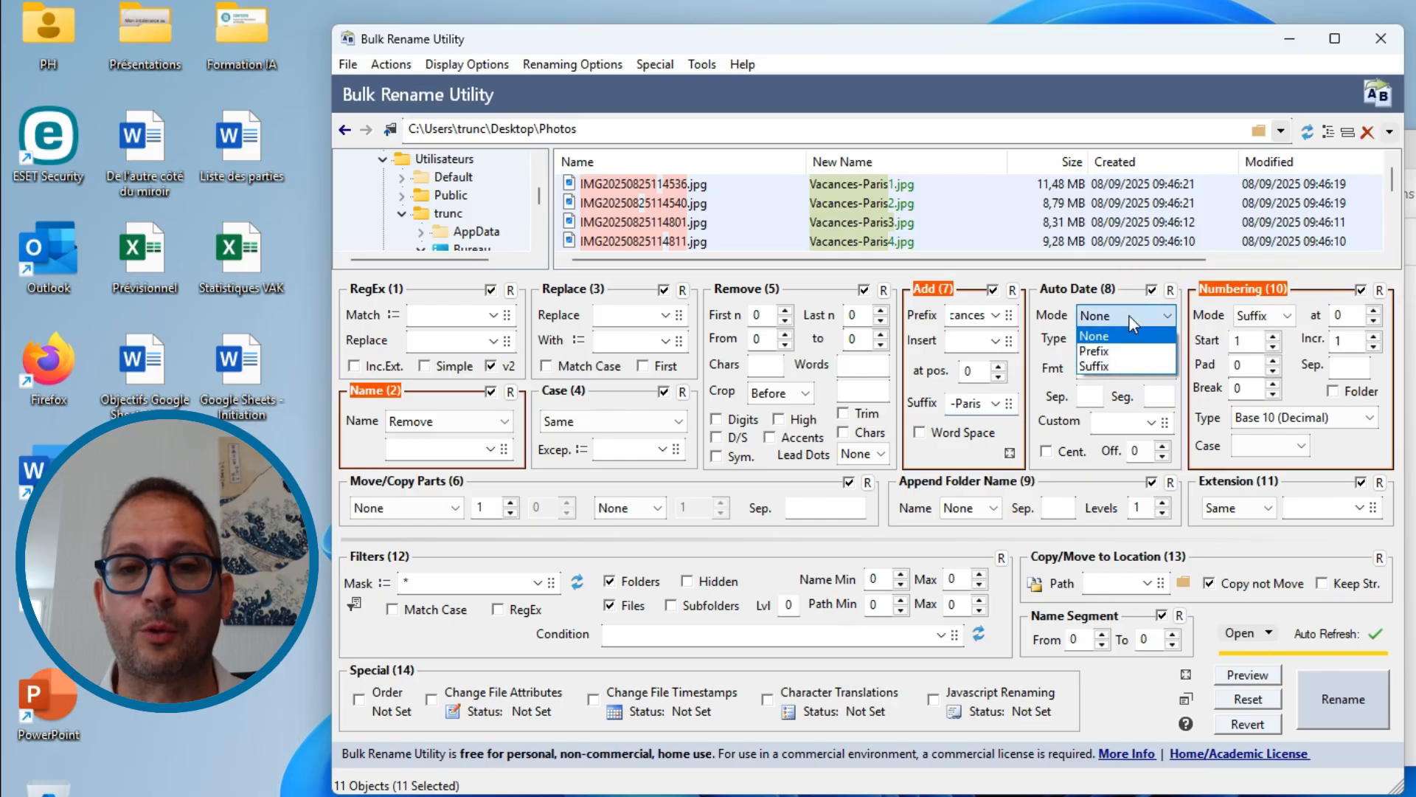
left_click(1127, 366)
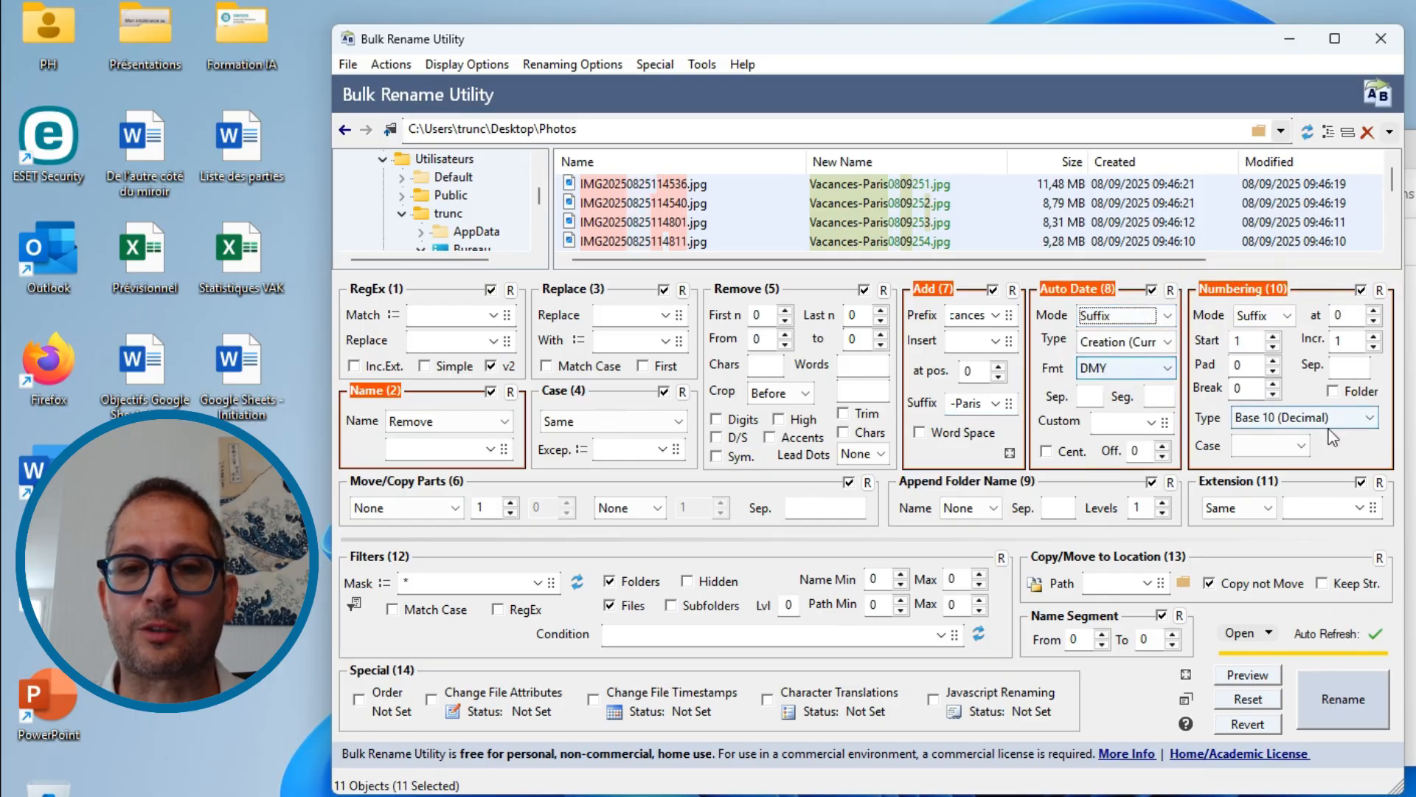
- Extend the suffix in the Add (7) section to "-Paris-" so a hyphen separates it from the date
left_click(985, 403)
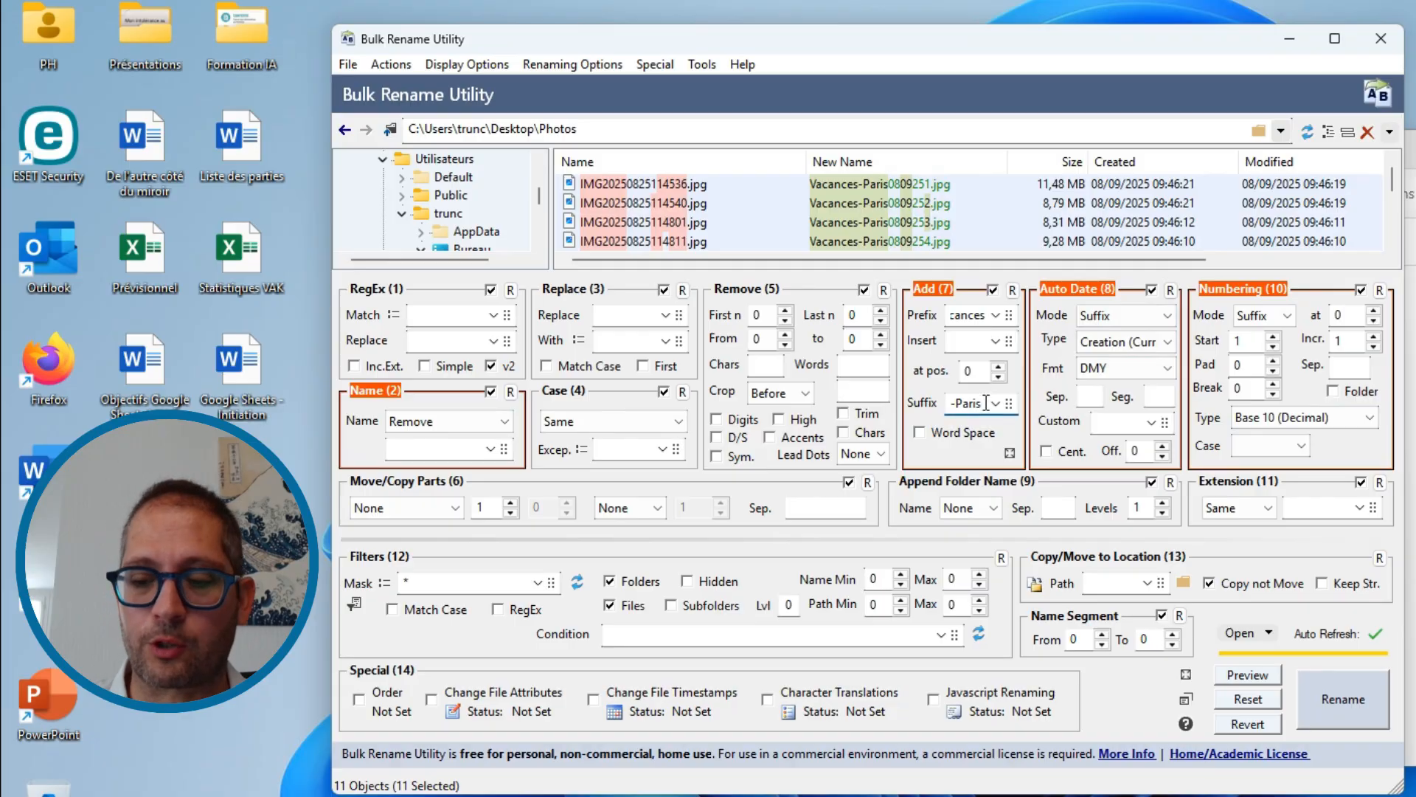
type("-")
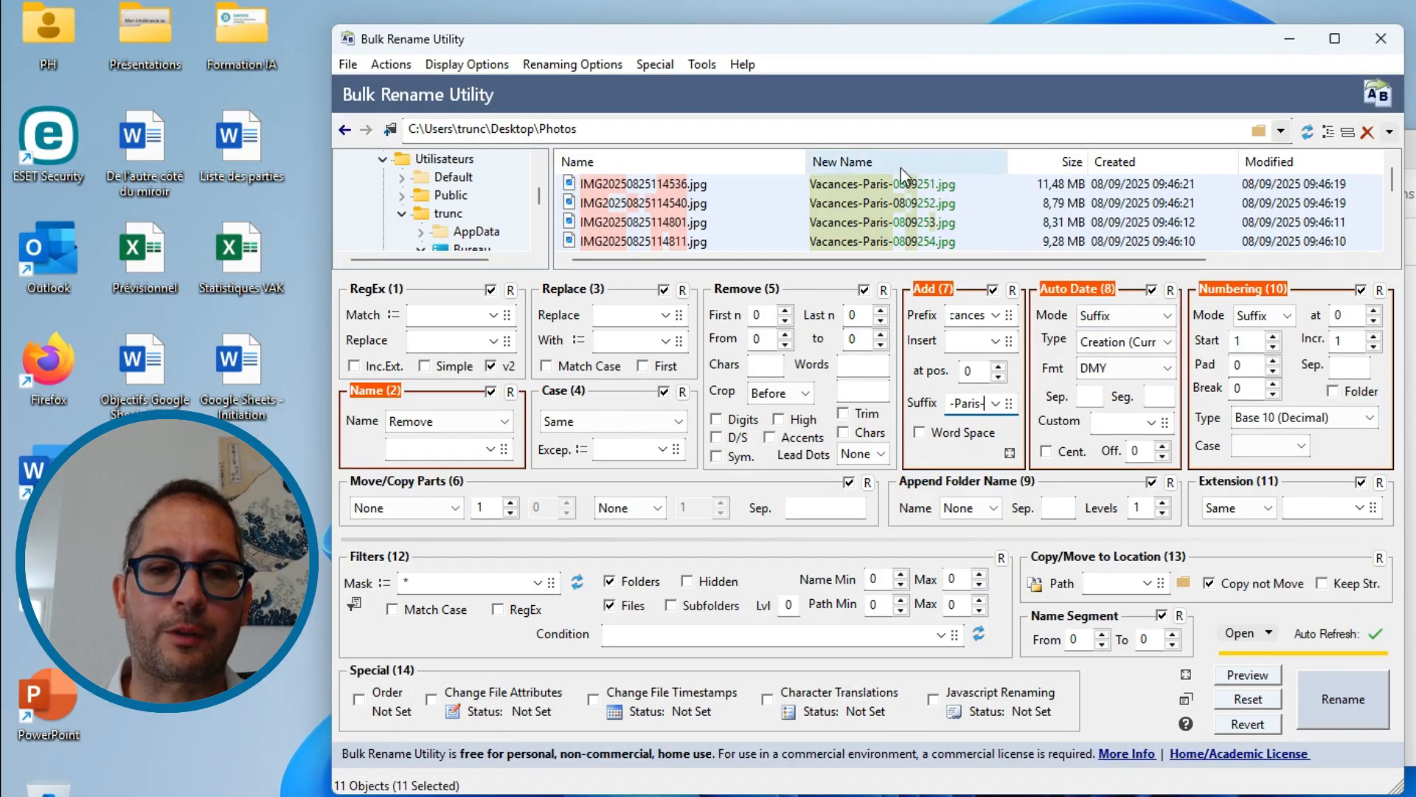
left_click(1109, 318)
left_click(1110, 329)
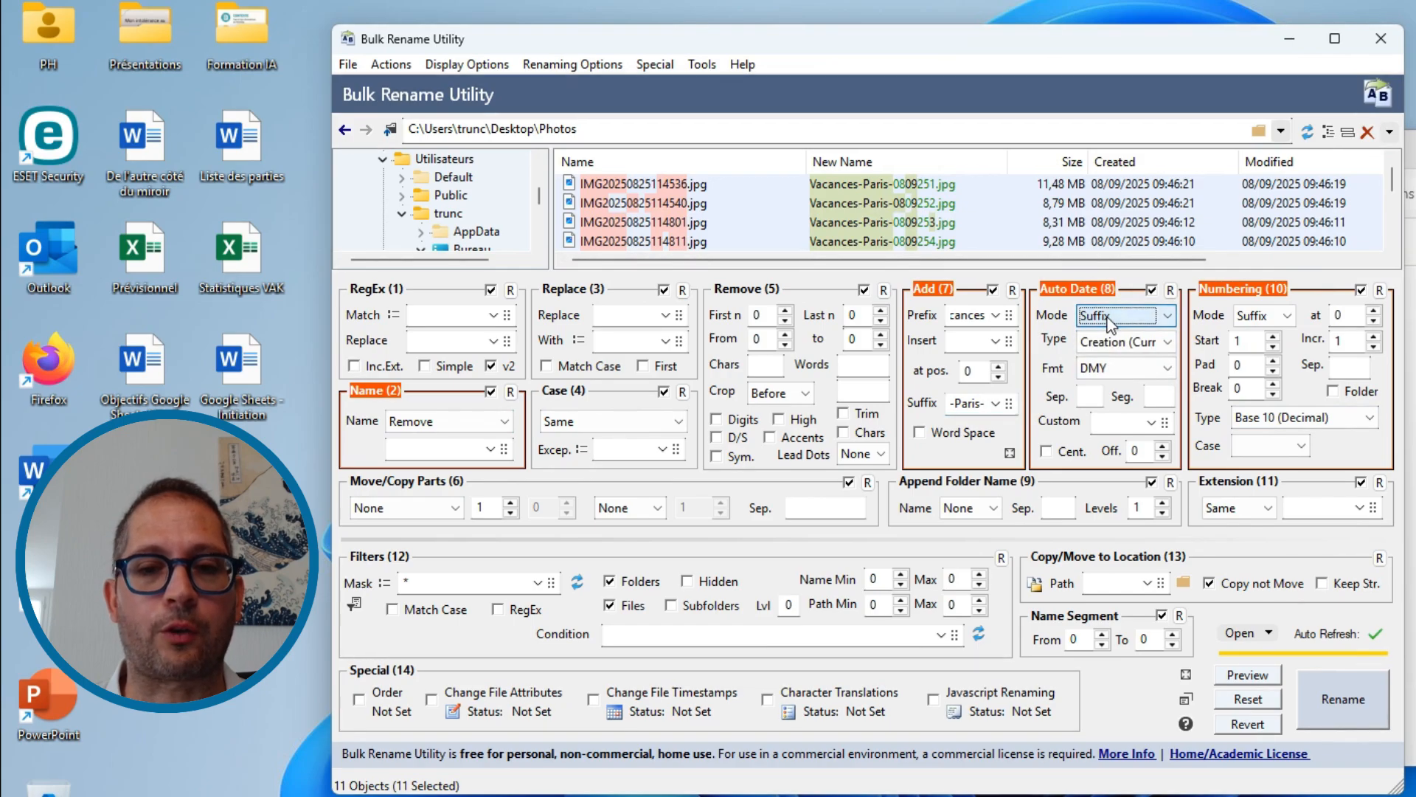
left_click(1106, 369)
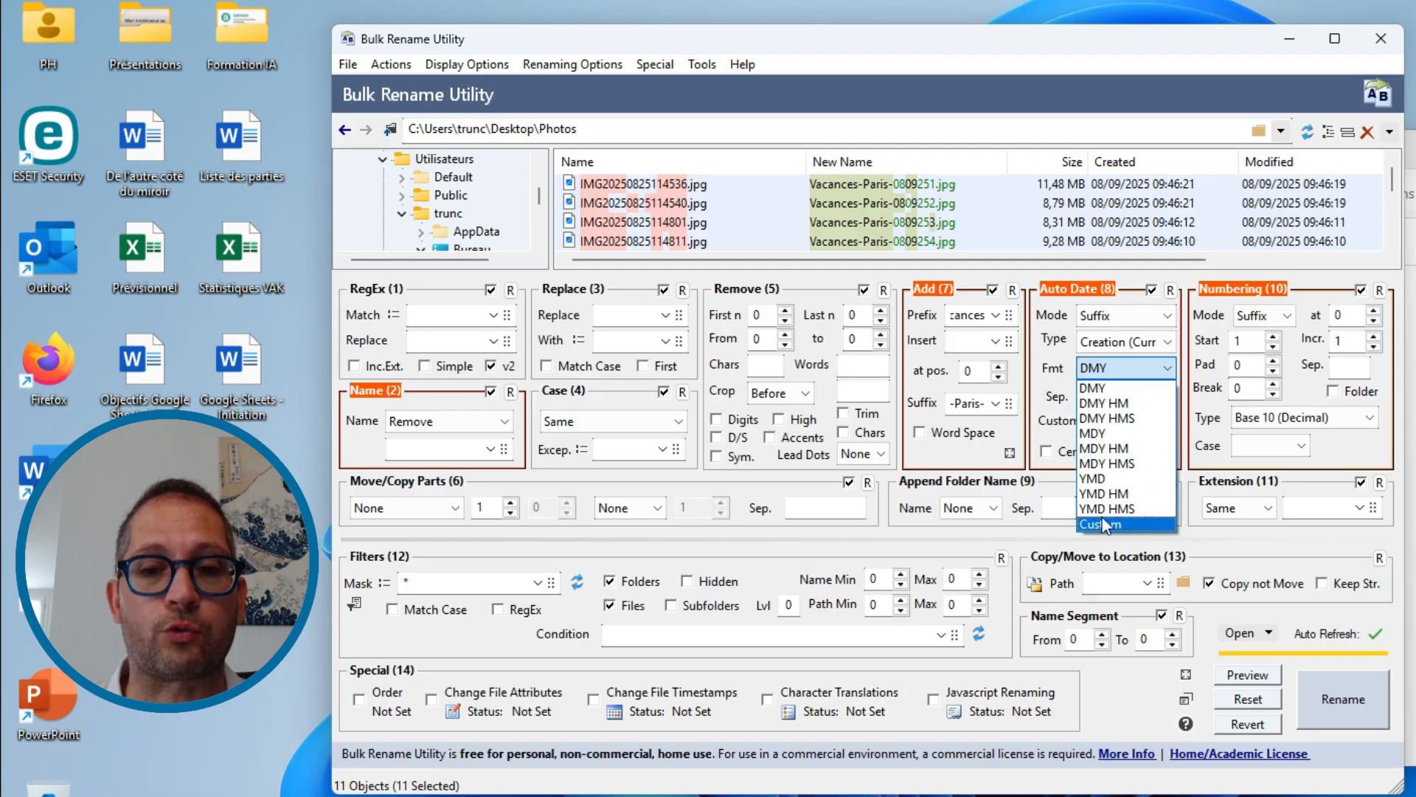
left_click(1318, 297)
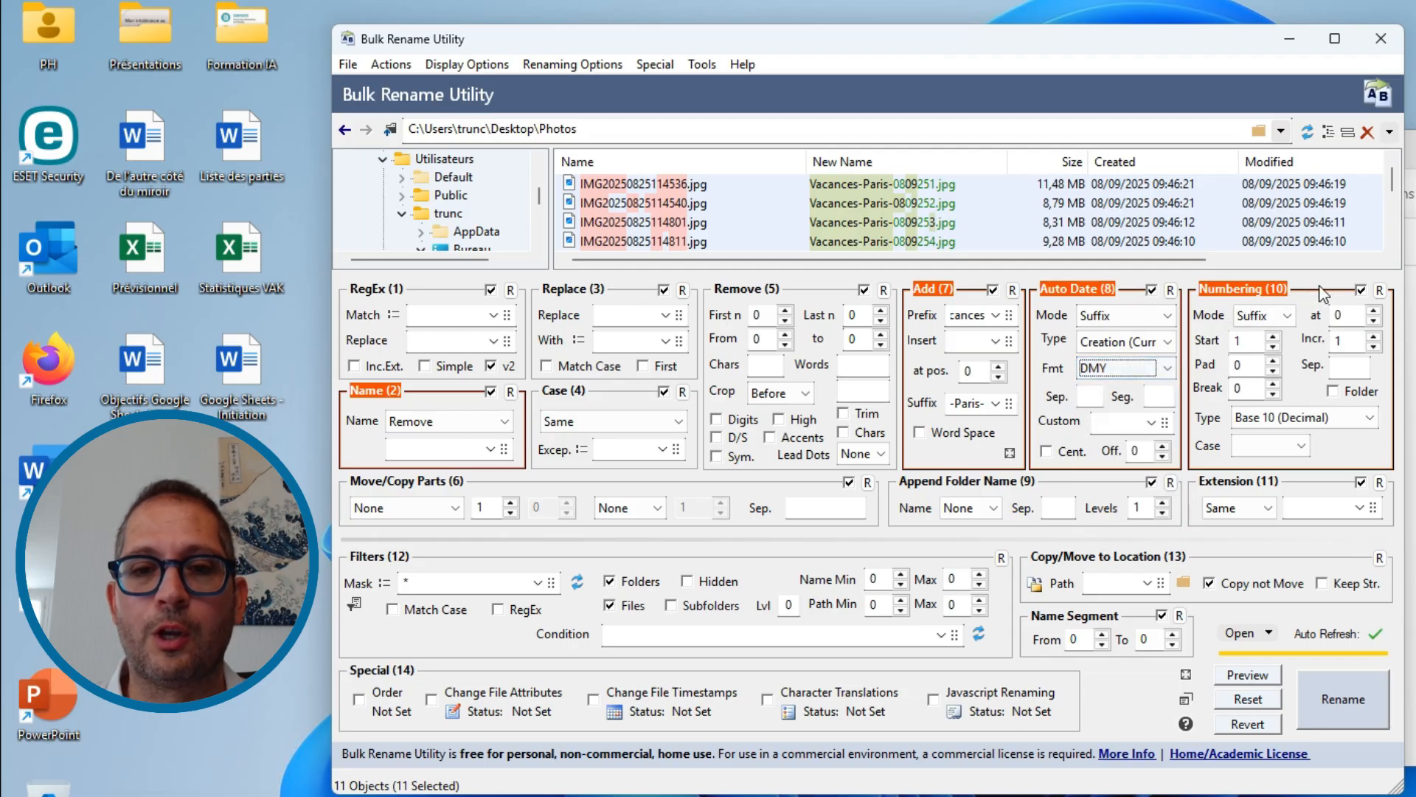
- Set the Auto Date (8) segment separator to "-" between day, month and year
left_click(1095, 397)
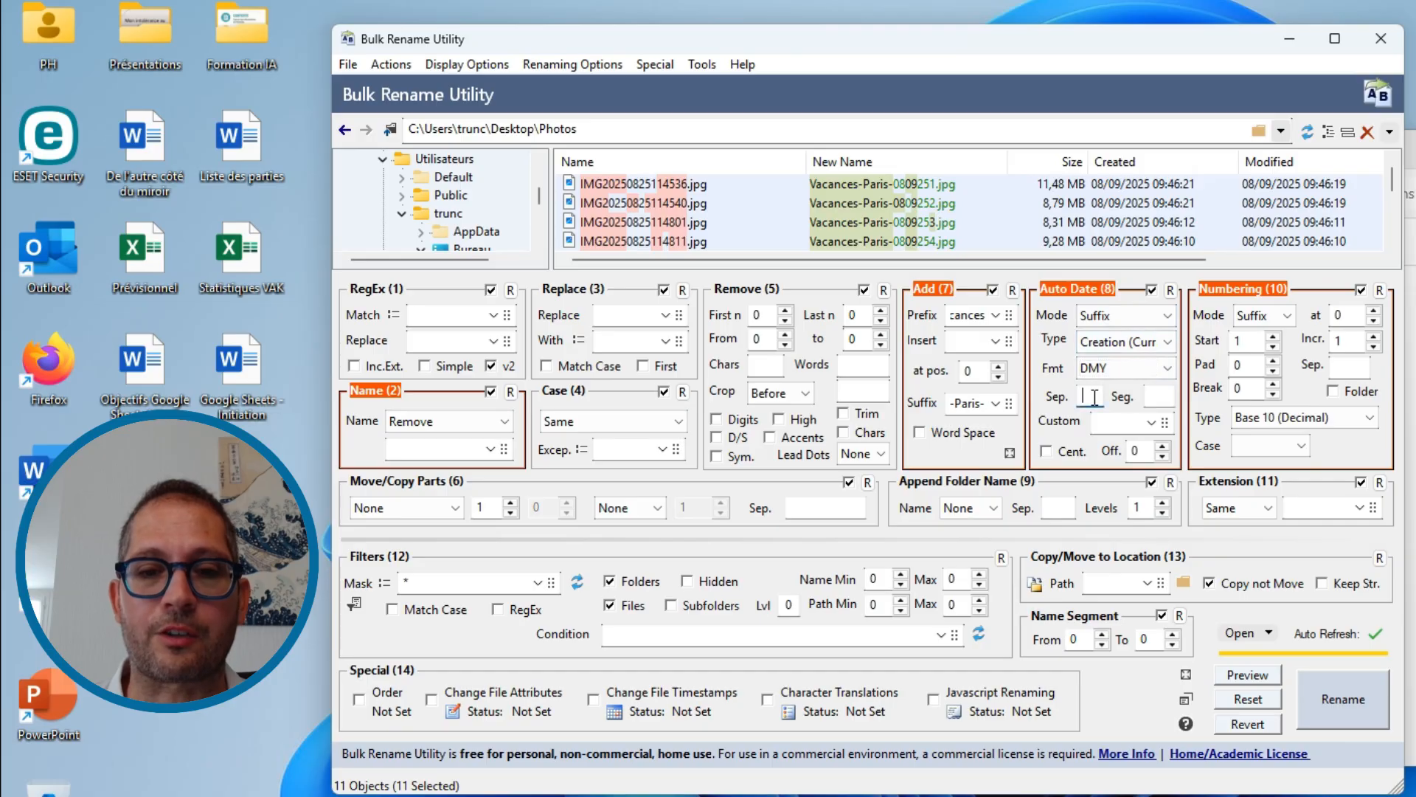
type("-")
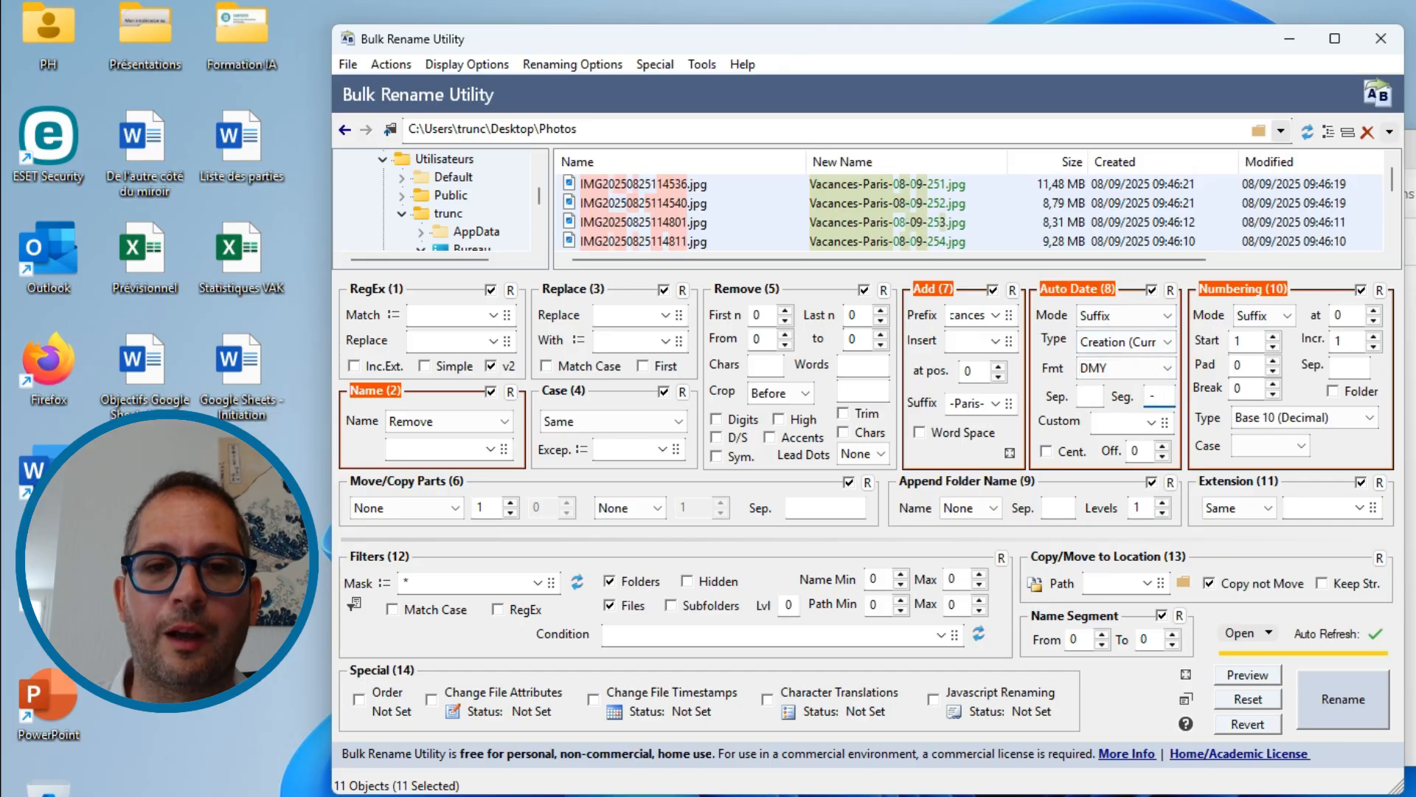
left_click(1157, 395)
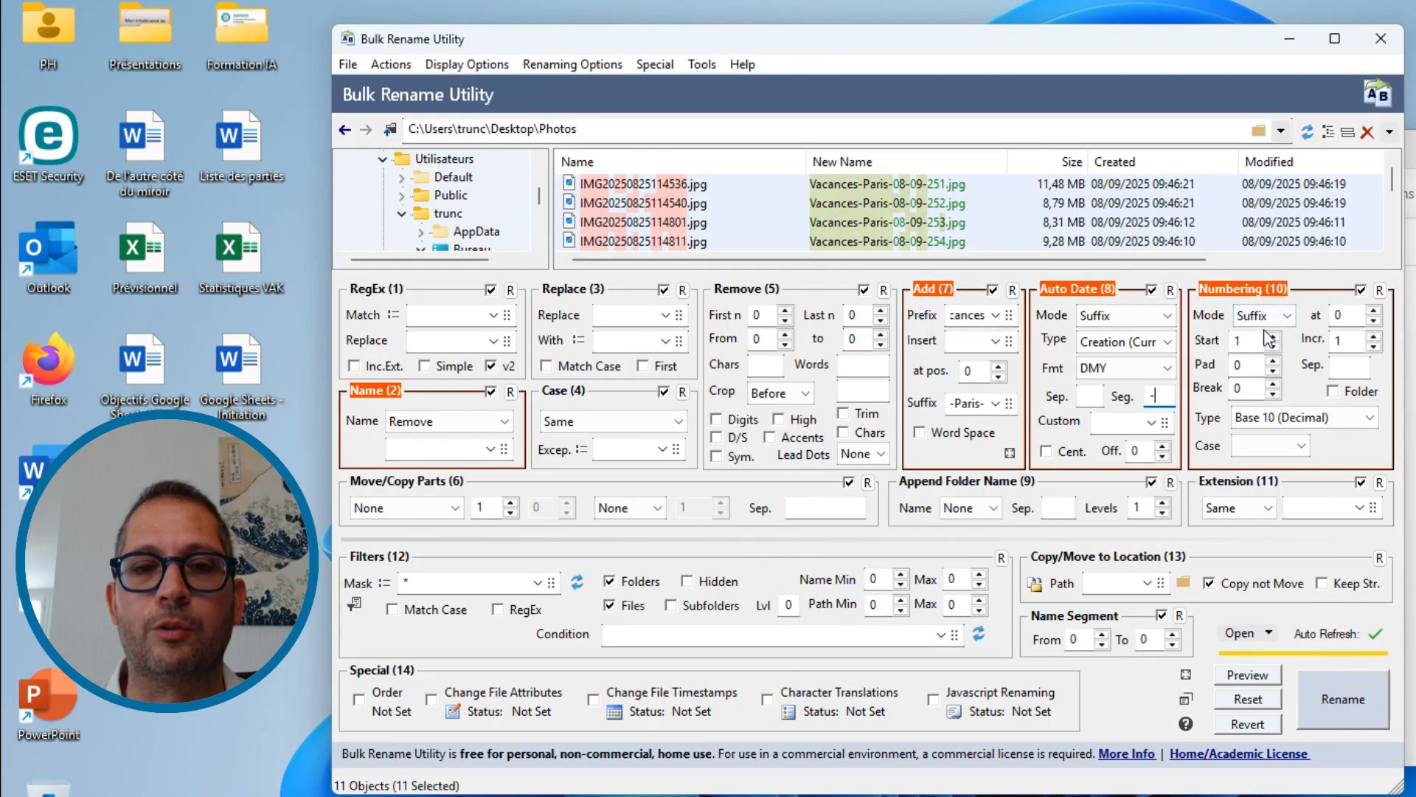
- Set the Numbering (10) mode to Prefix with "-" as the separator after the number
left_click(1286, 324)
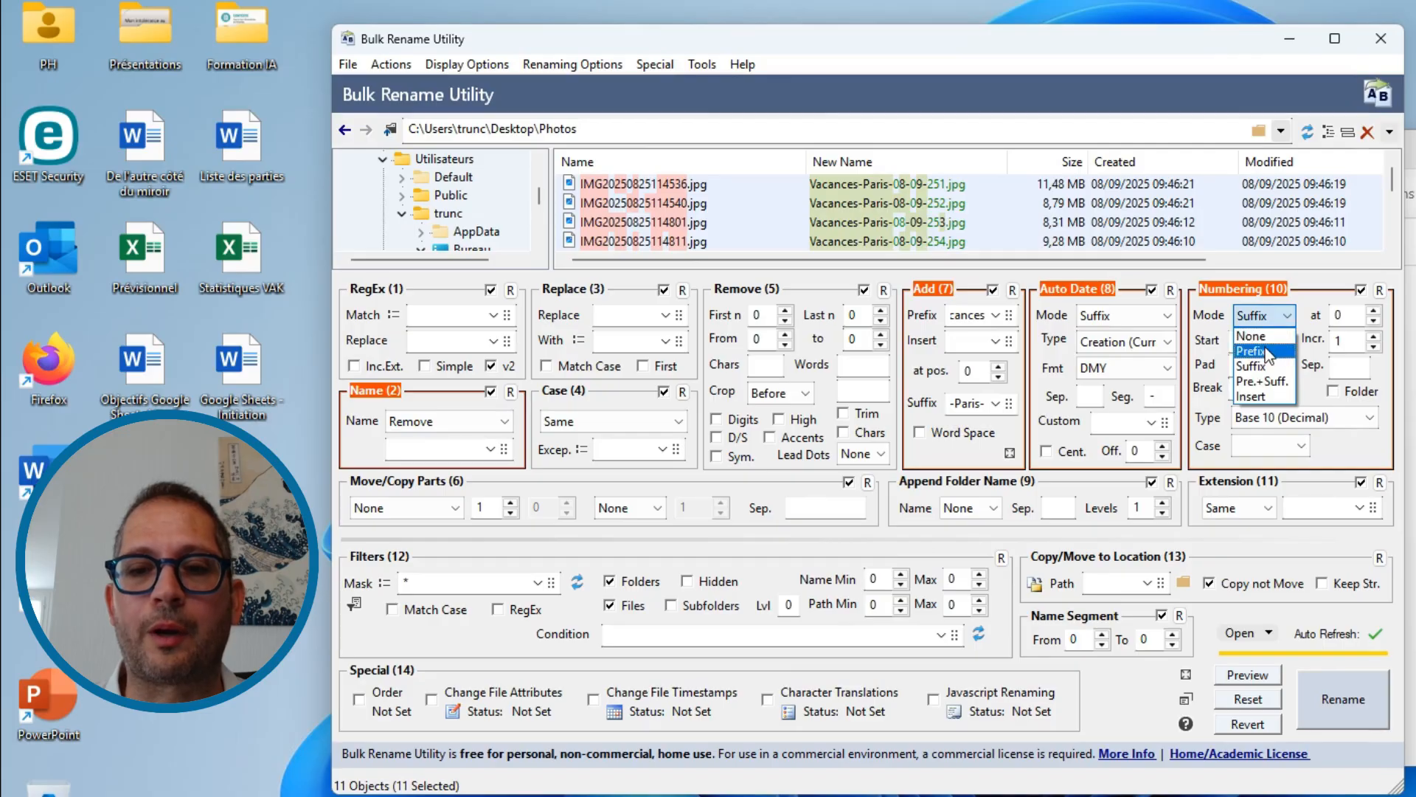
left_click(1266, 347)
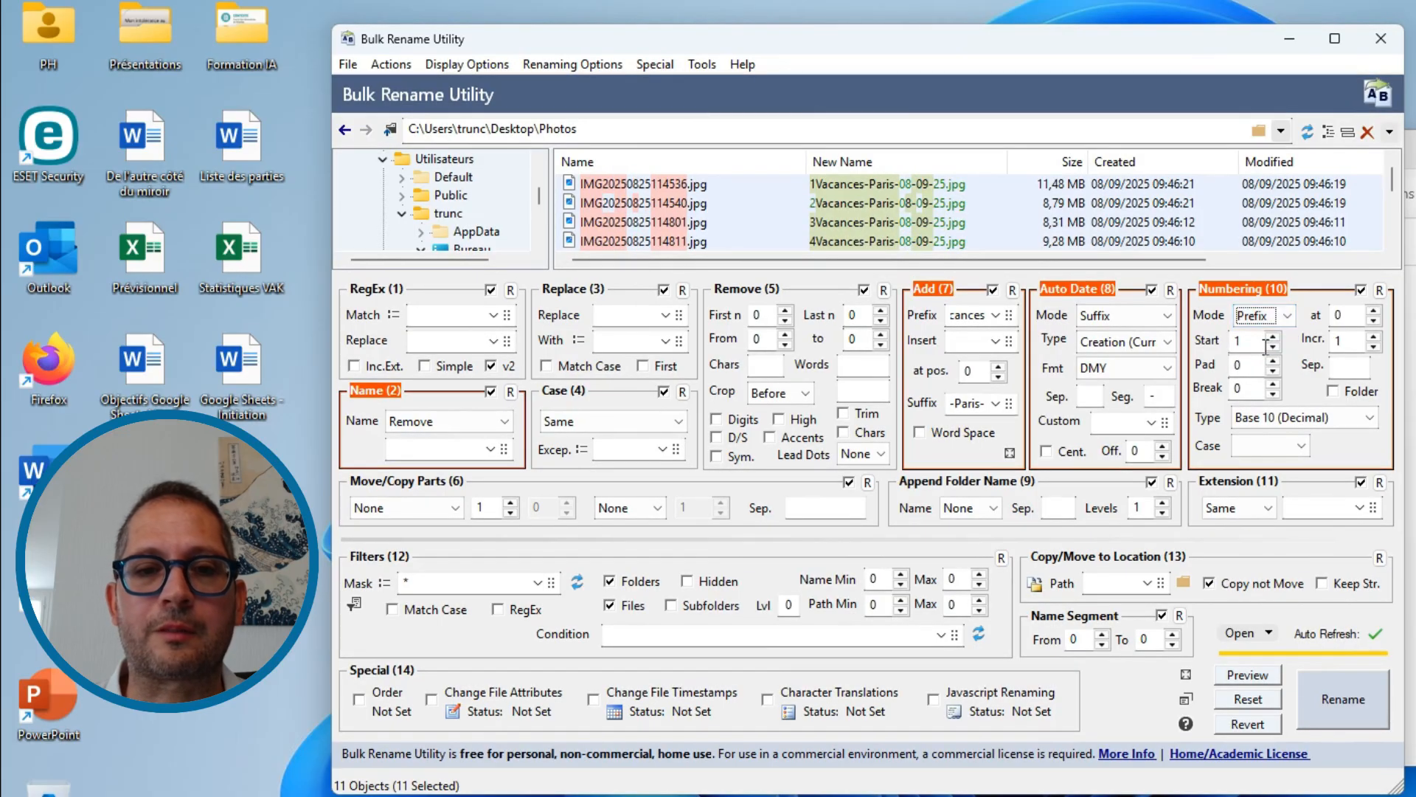
left_click(1347, 367)
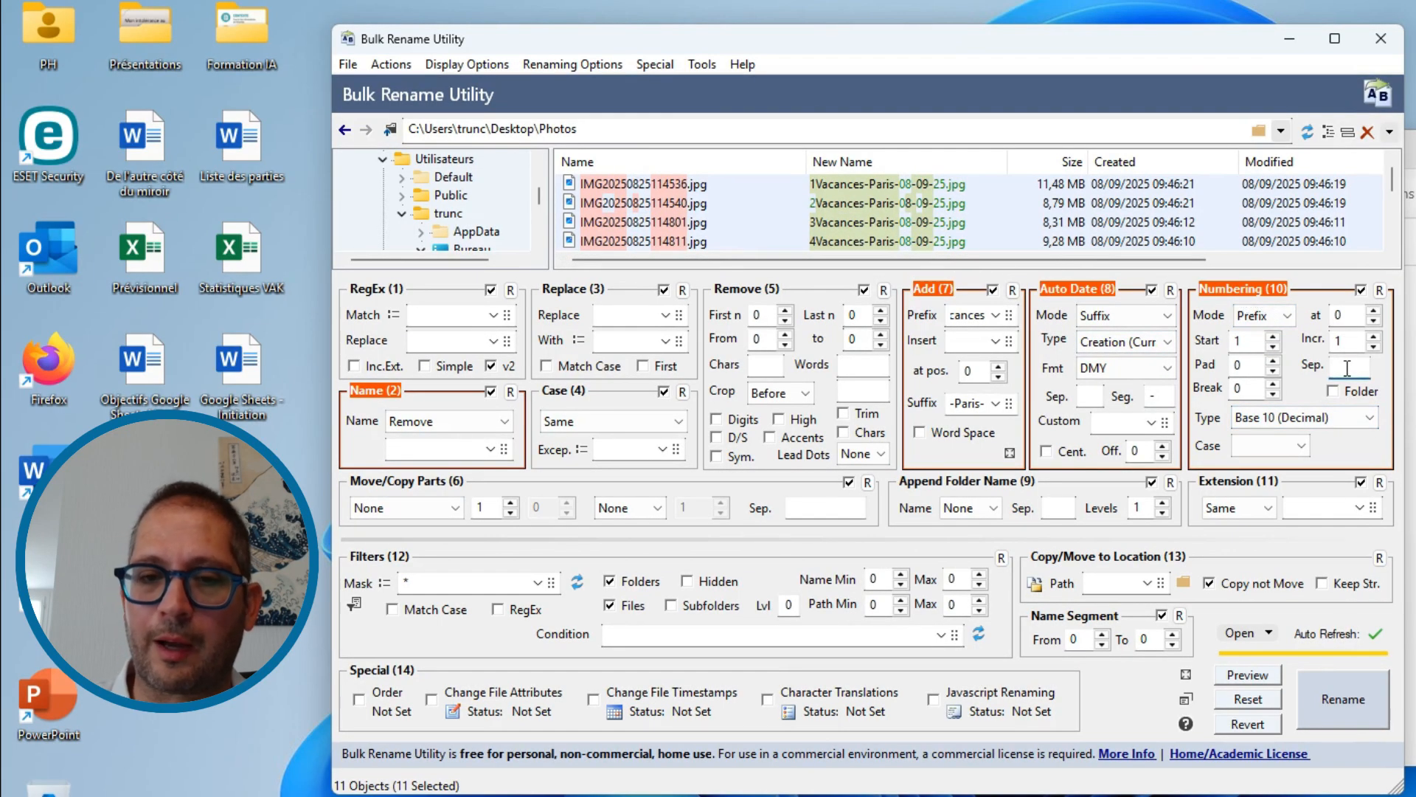
type("-")
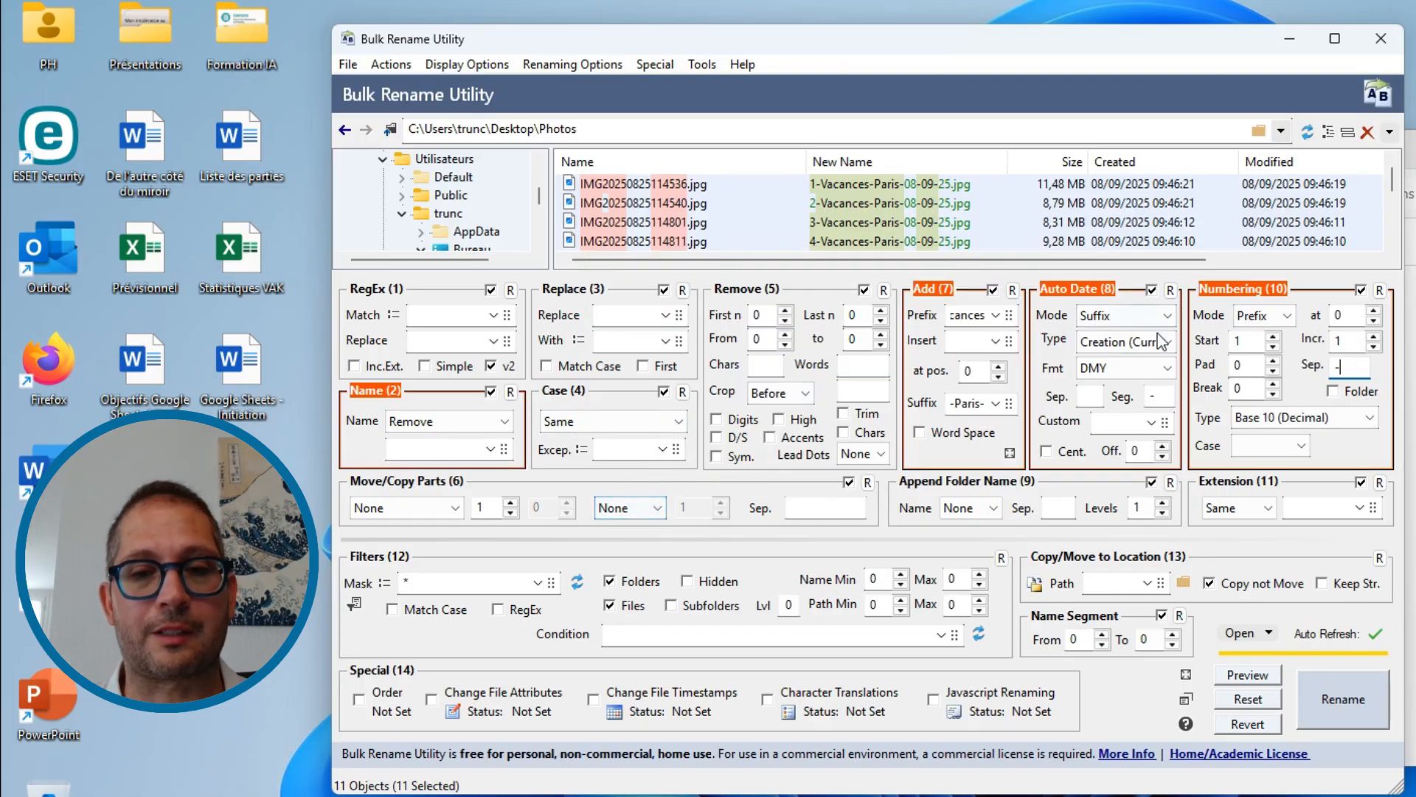
- Preview the renaming and review the new names of all selected photos
left_click(1240, 678)
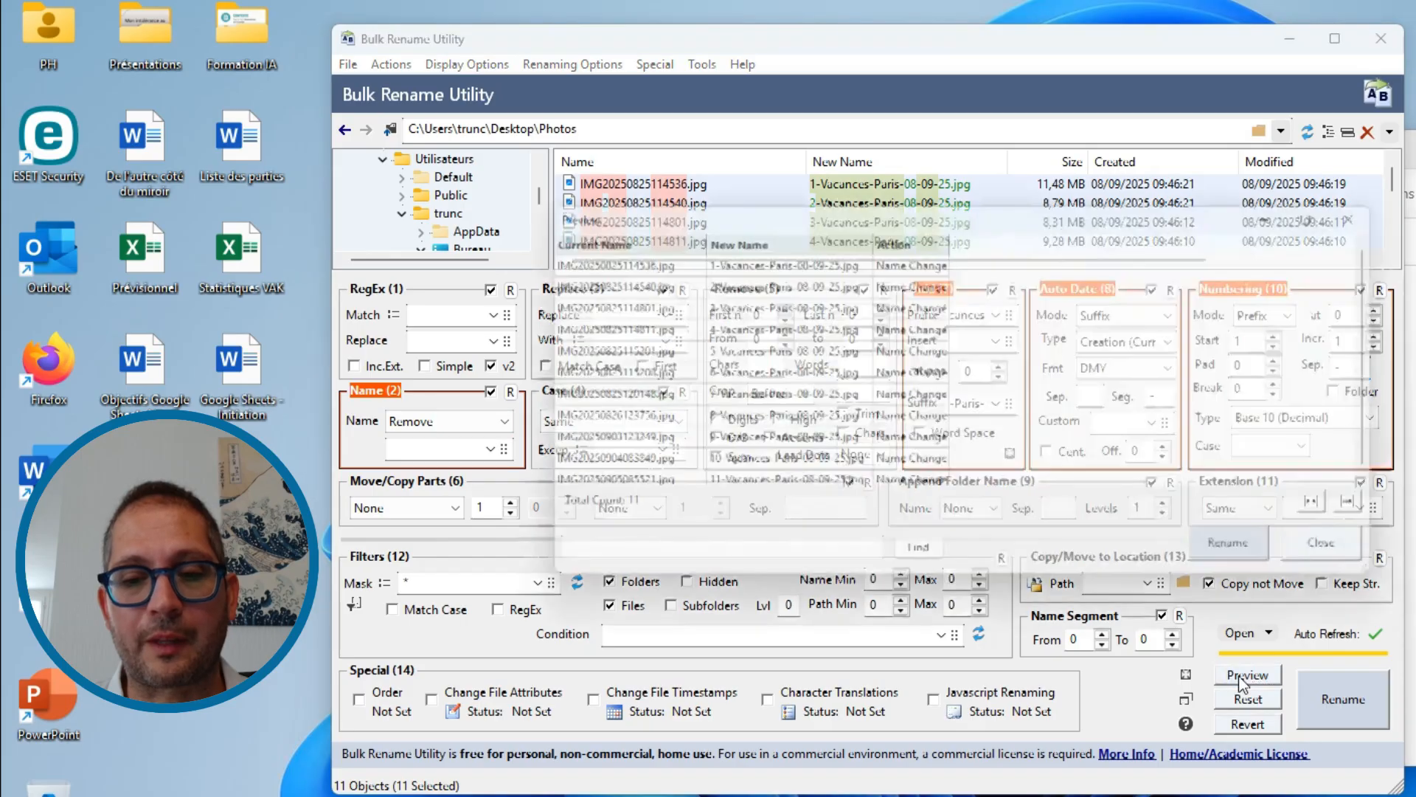
scroll(799, 304, "up", 1)
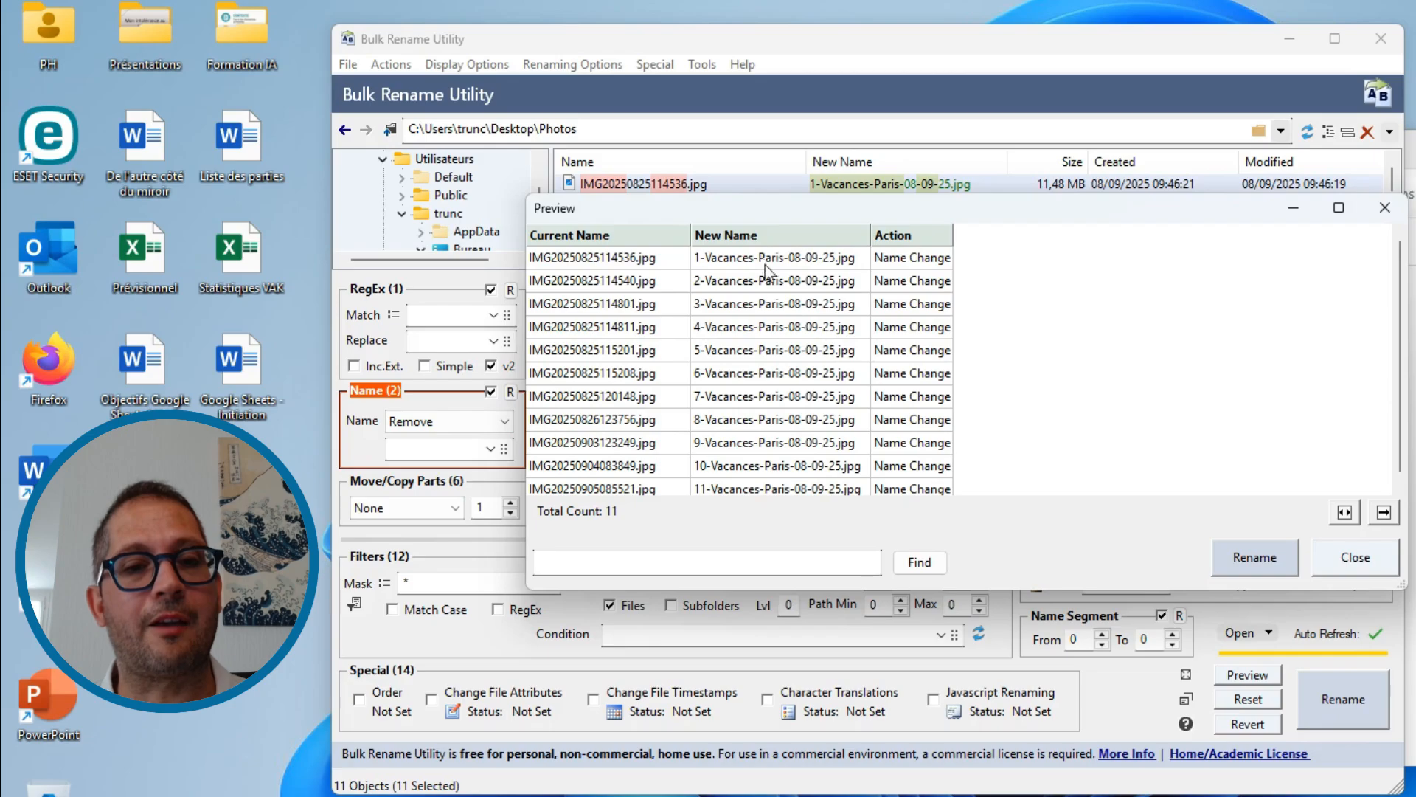
scroll(851, 422, "down", 1)
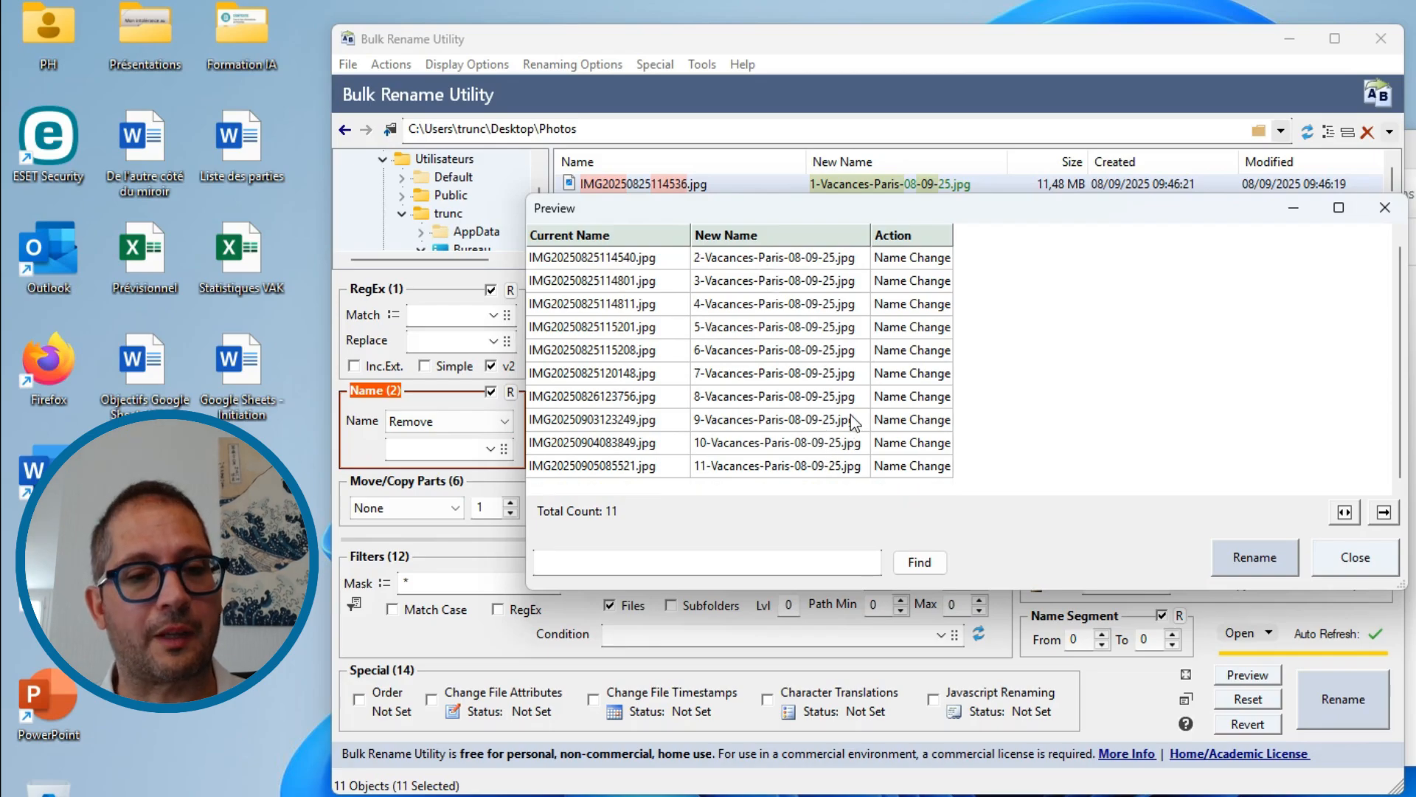
- Rename all the previewed photos and switch to the Photos folder in File Explorer to check their names
left_click(1257, 558)
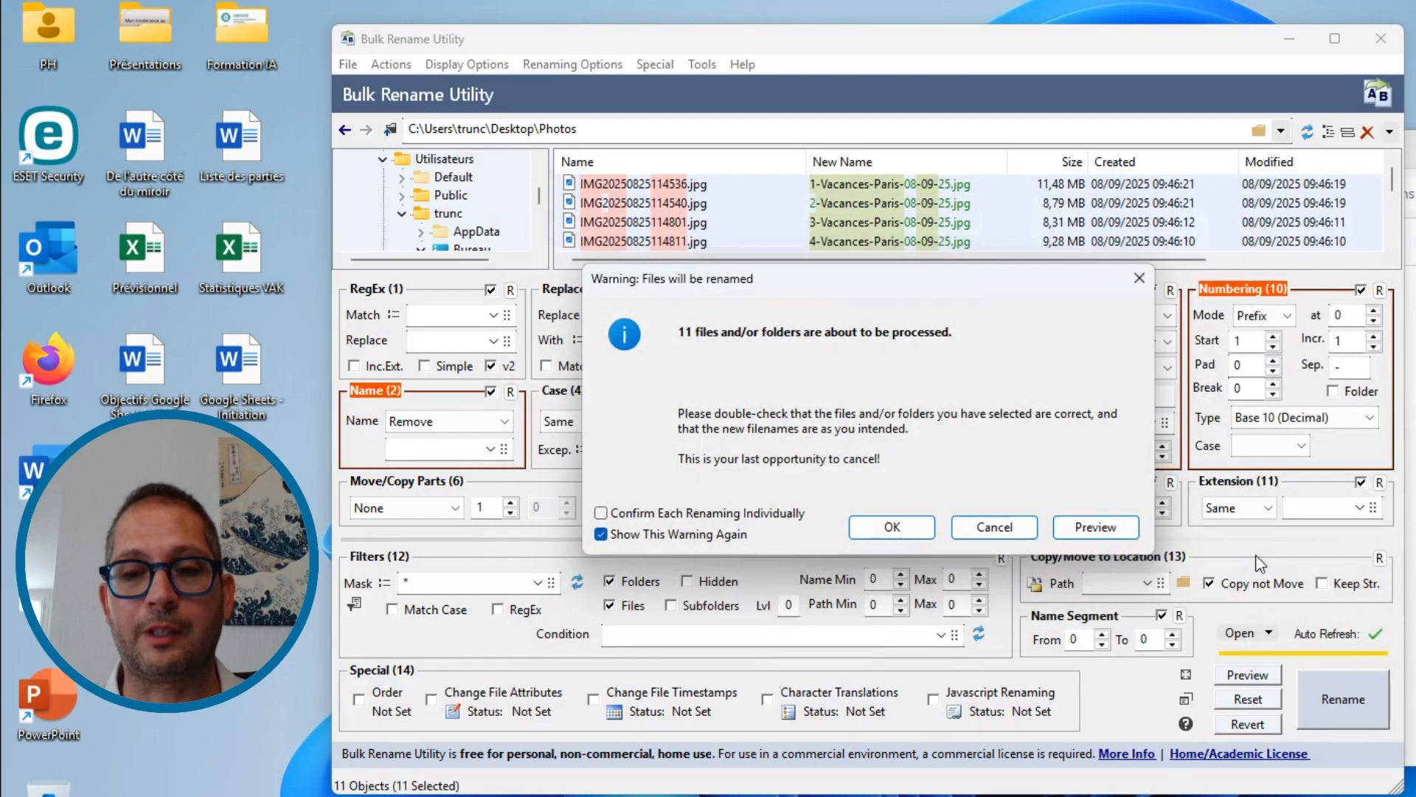
left_click(916, 532)
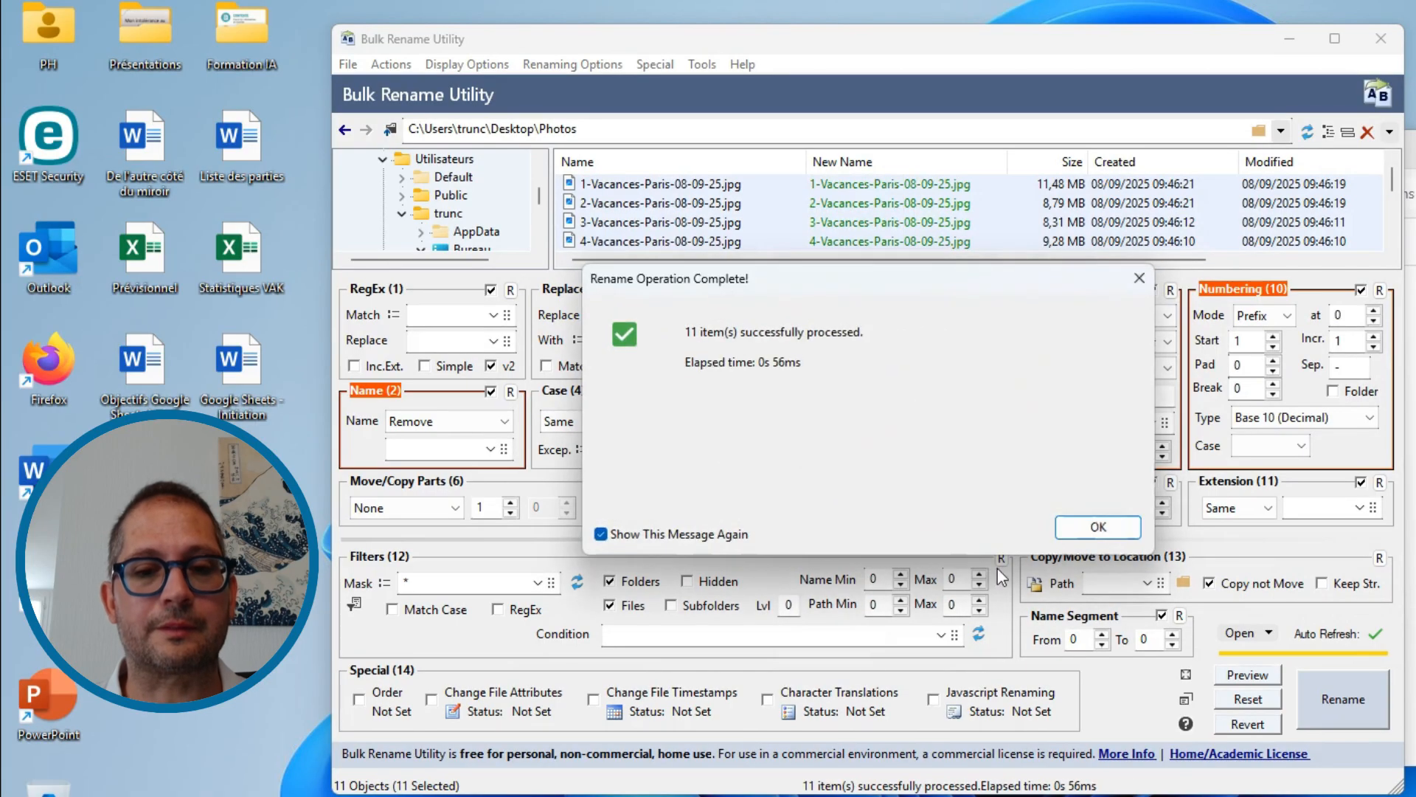
left_click(1092, 537)
left_click(1410, 598)
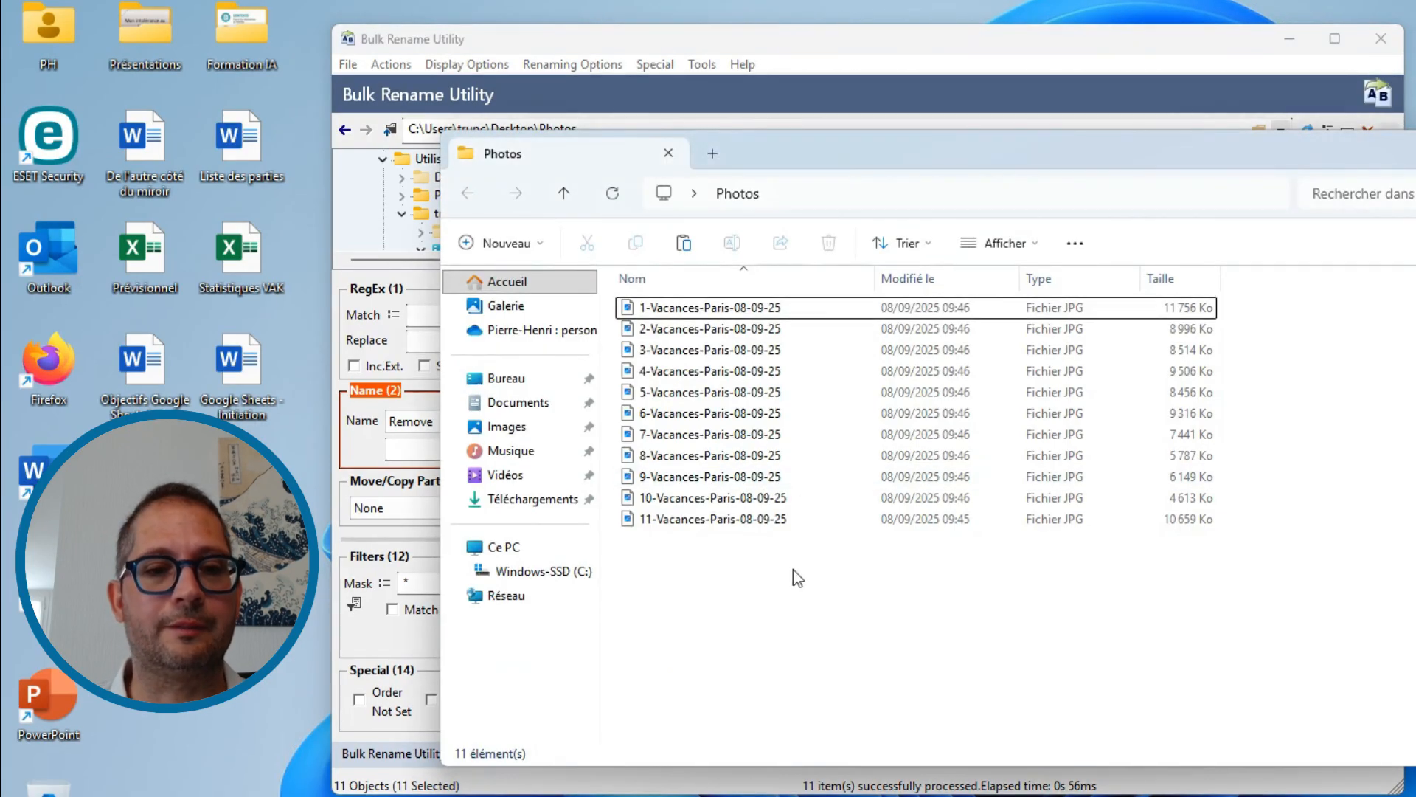